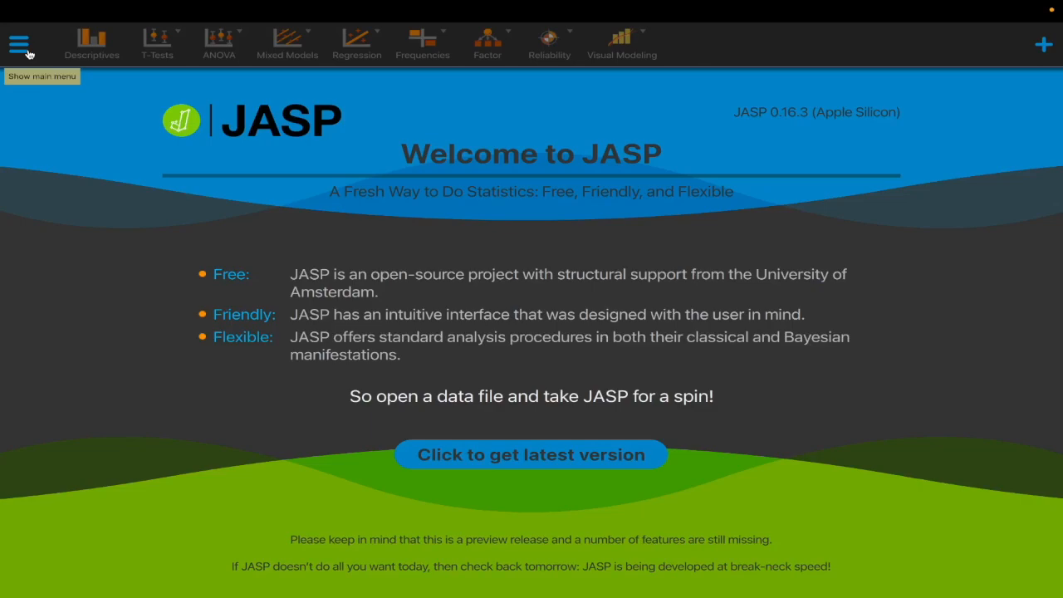
Open the dataset stored in the computer's Downloads folder
click(19, 46)
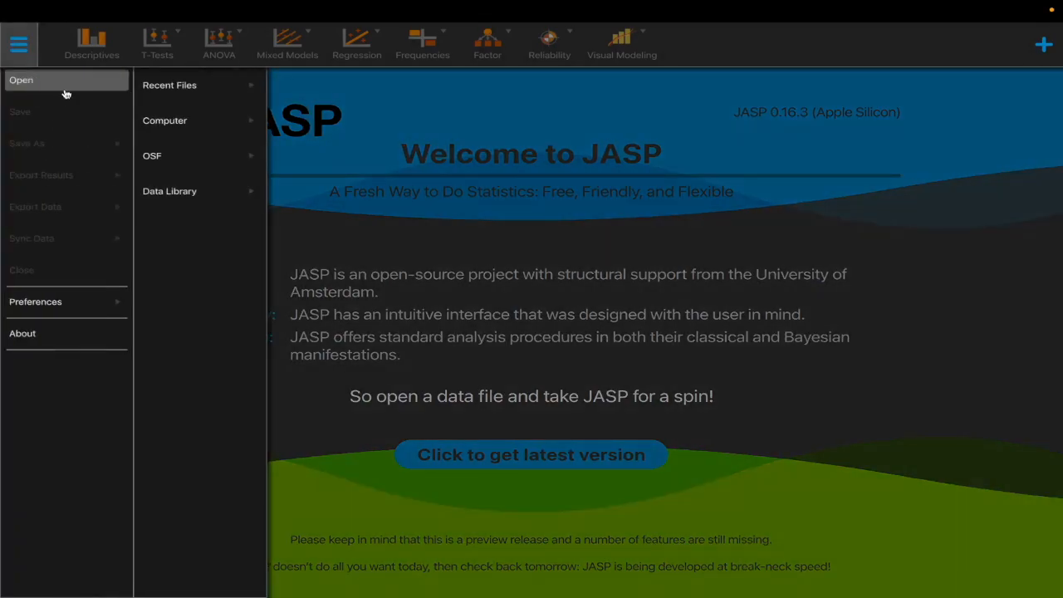
click(172, 122)
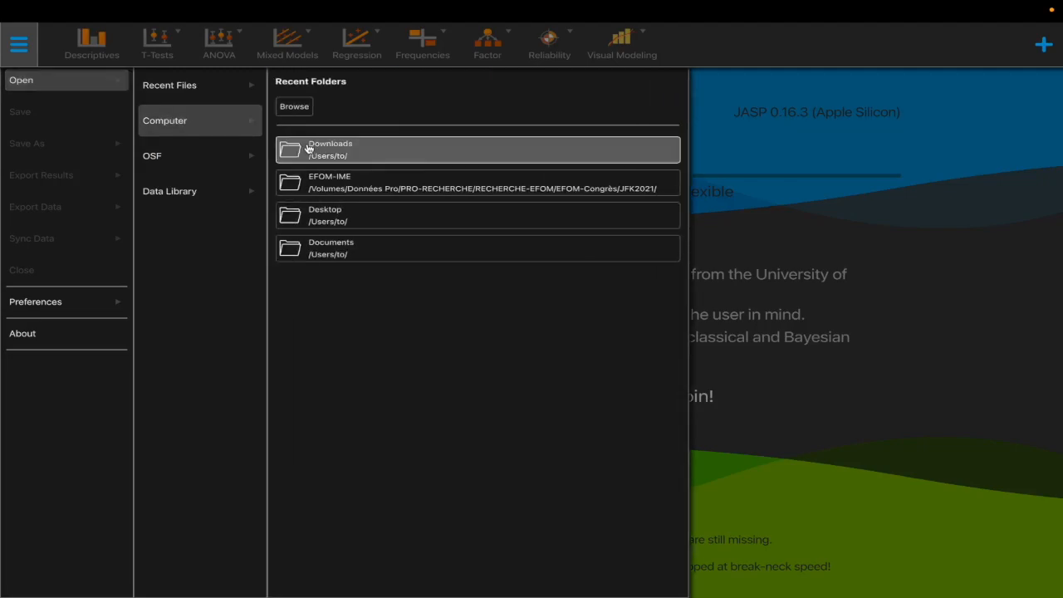
click(308, 150)
double_click(417, 146)
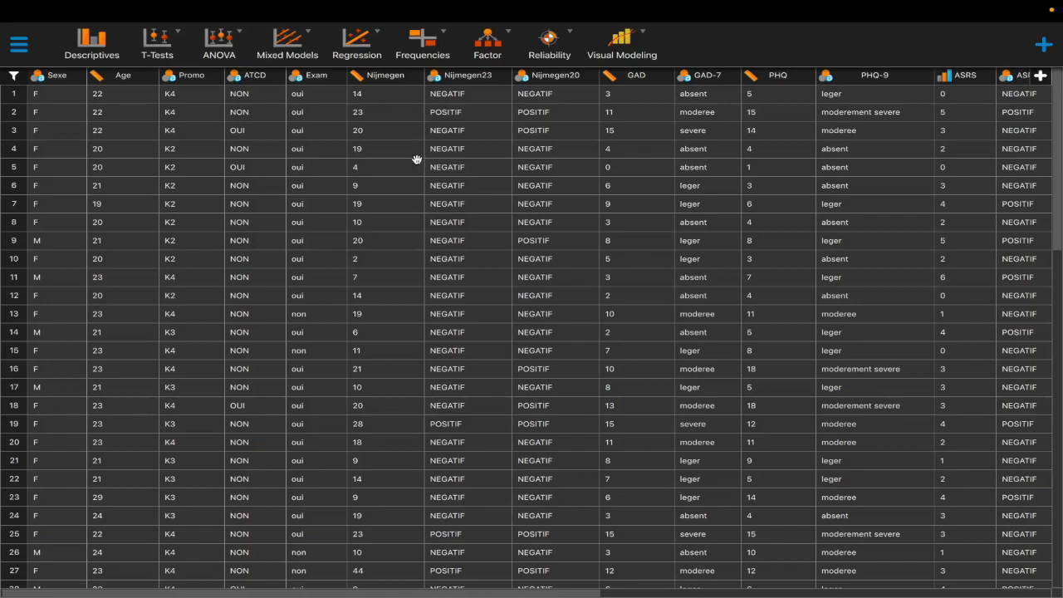
Look across the dataset's columns and start a Descriptive Statistics analysis
scroll(417, 167, right, 1)
scroll(417, 166, right, 10)
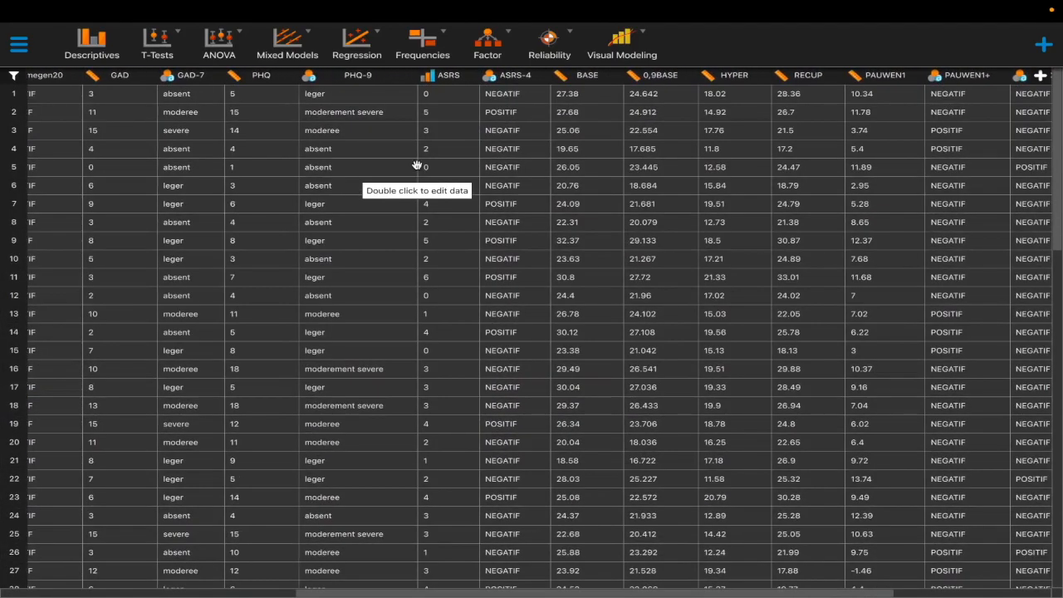
scroll(417, 166, left, 2)
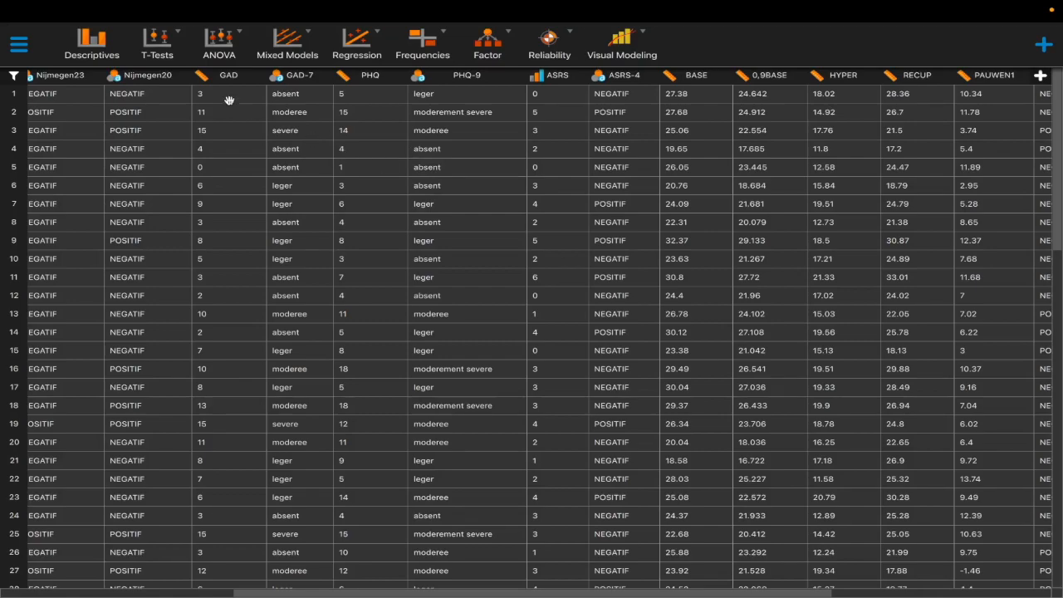
click(97, 45)
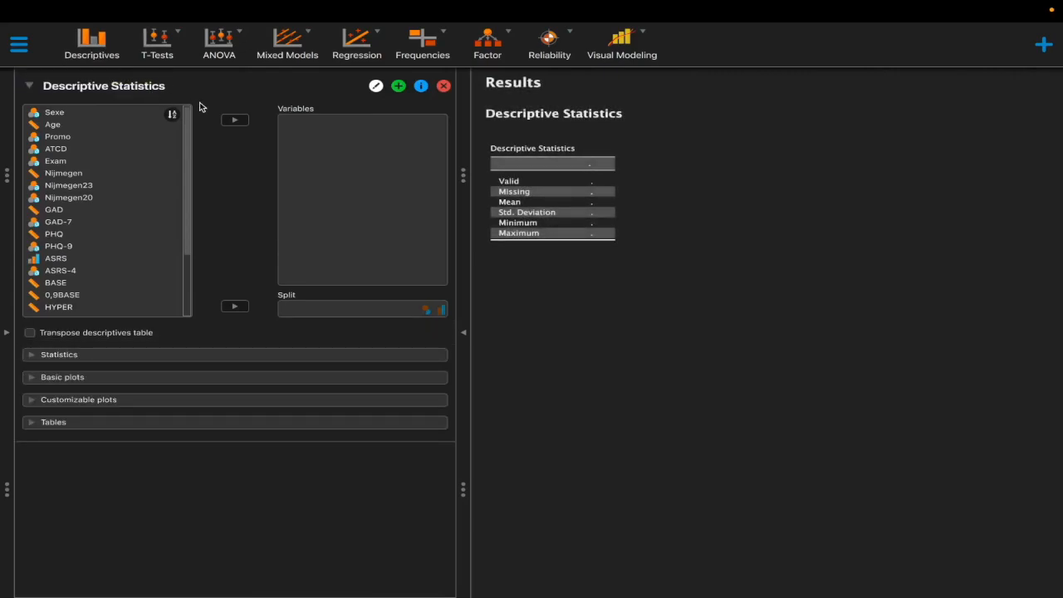
Examine the available variables and their measurement types, including Promo, ATCD, Exam, Nijmegen, PHQ-9 and ASRS
click(141, 135)
drag(184, 175, 177, 237)
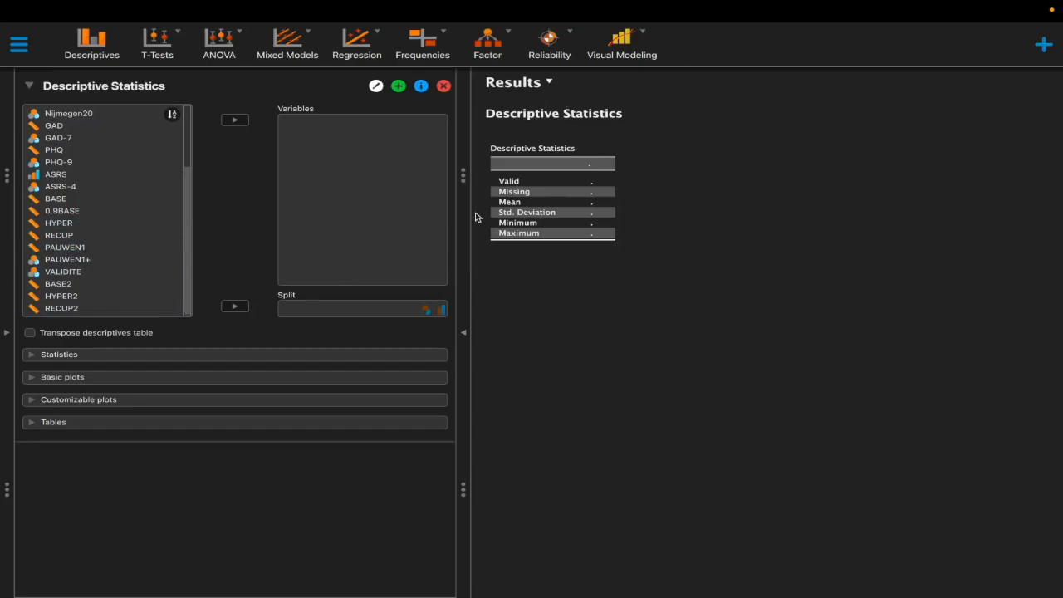
click(179, 150)
scroll(189, 146, up, 5)
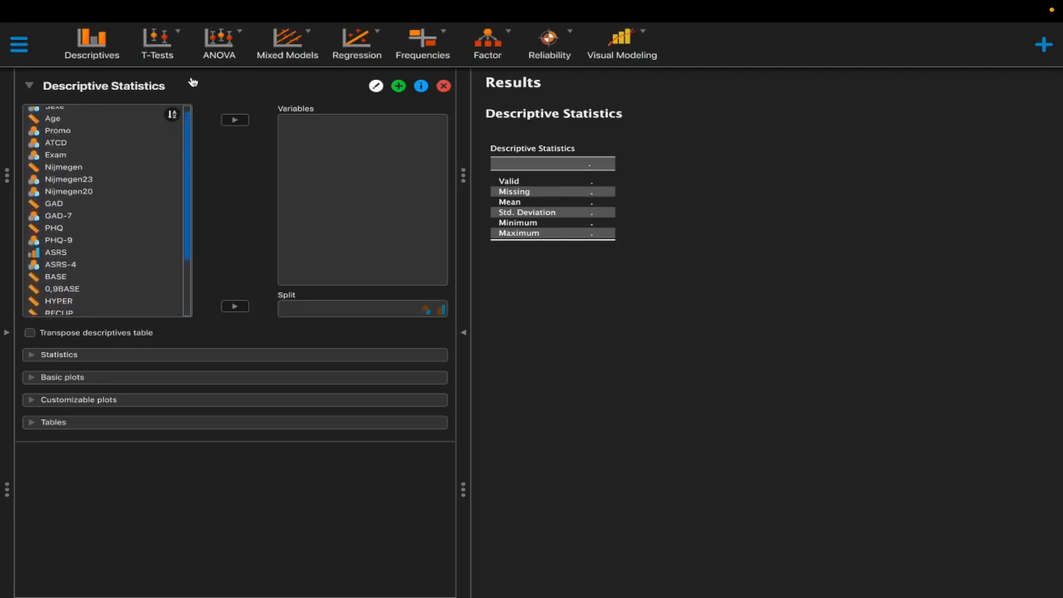
click(125, 120)
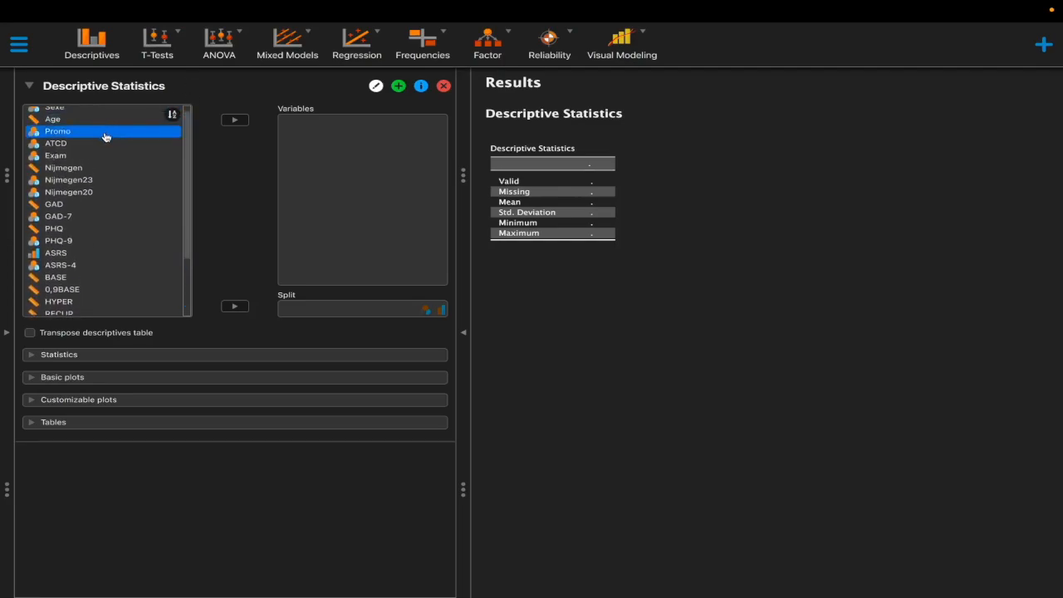
click(37, 159)
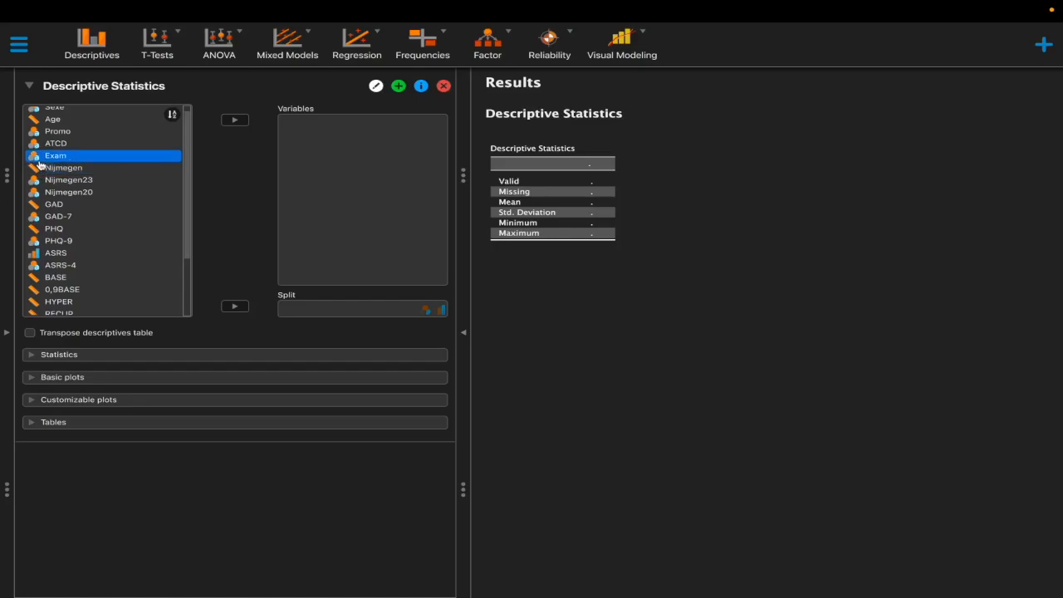
click(36, 150)
click(34, 133)
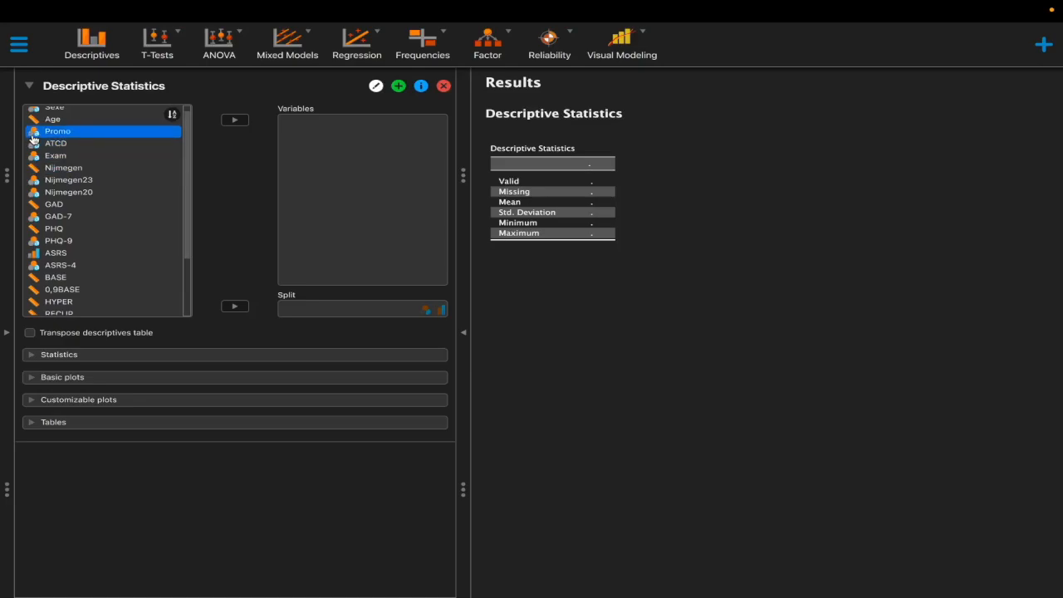
click(37, 168)
click(37, 241)
click(38, 252)
click(37, 242)
click(37, 253)
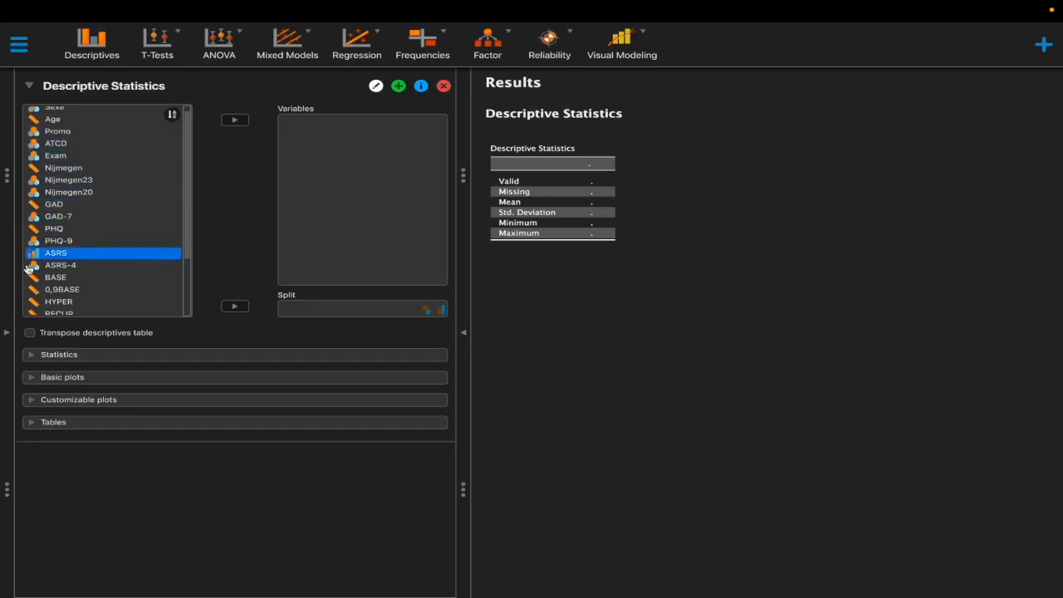
In the data table, try Nominal as the ASRS column's measurement type, settle on Scale, and return to the descriptive analysis
click(8, 336)
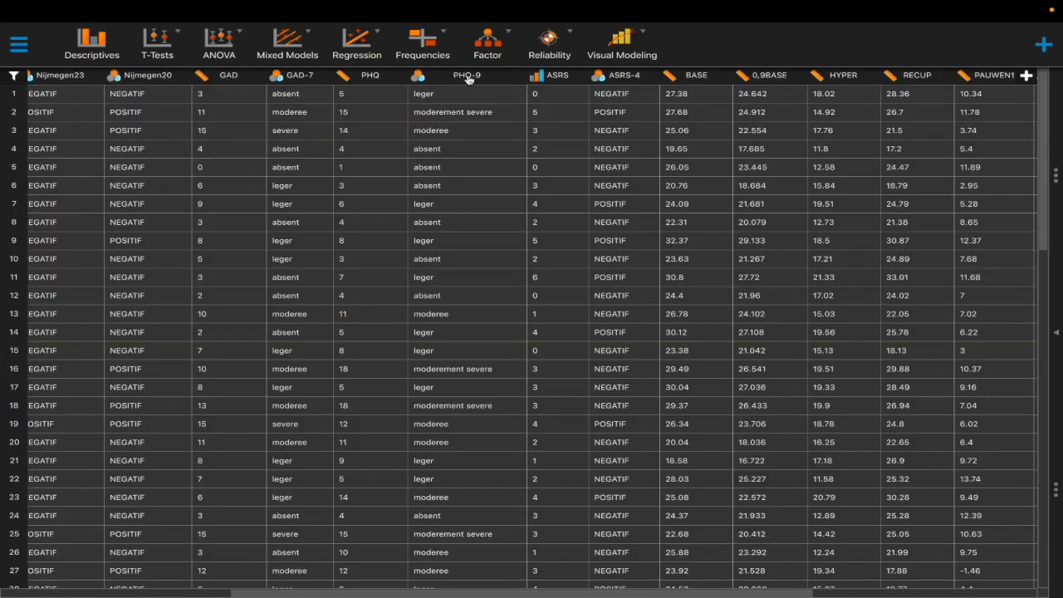
click(536, 80)
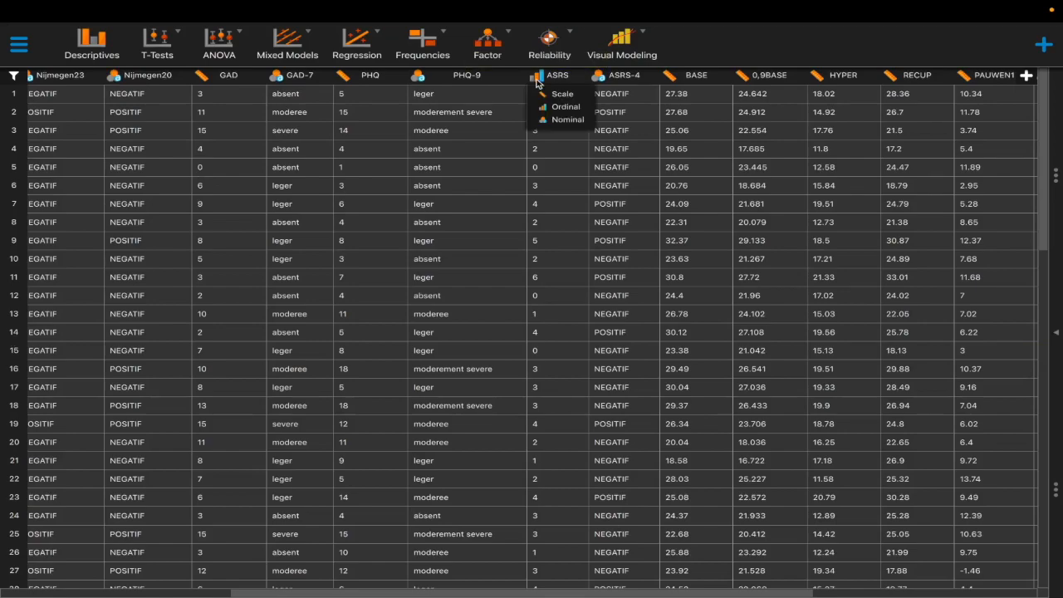
click(545, 120)
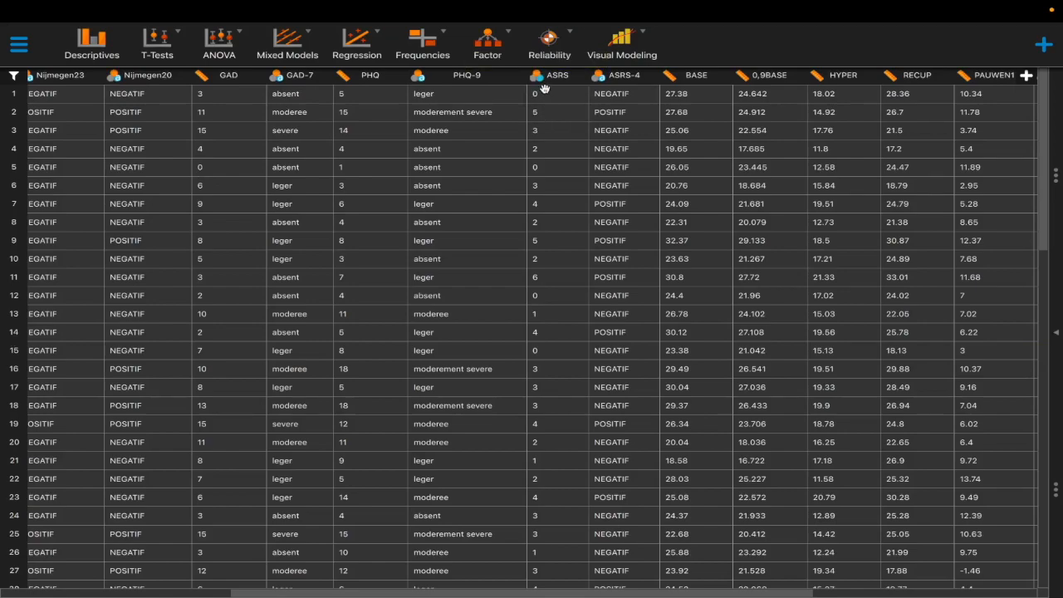
click(538, 80)
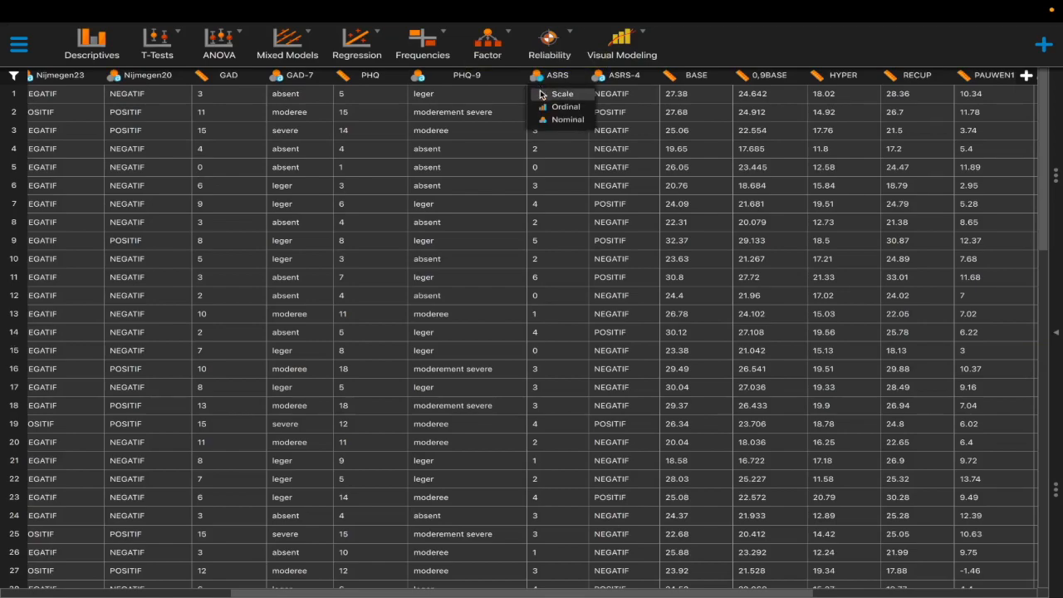
click(542, 93)
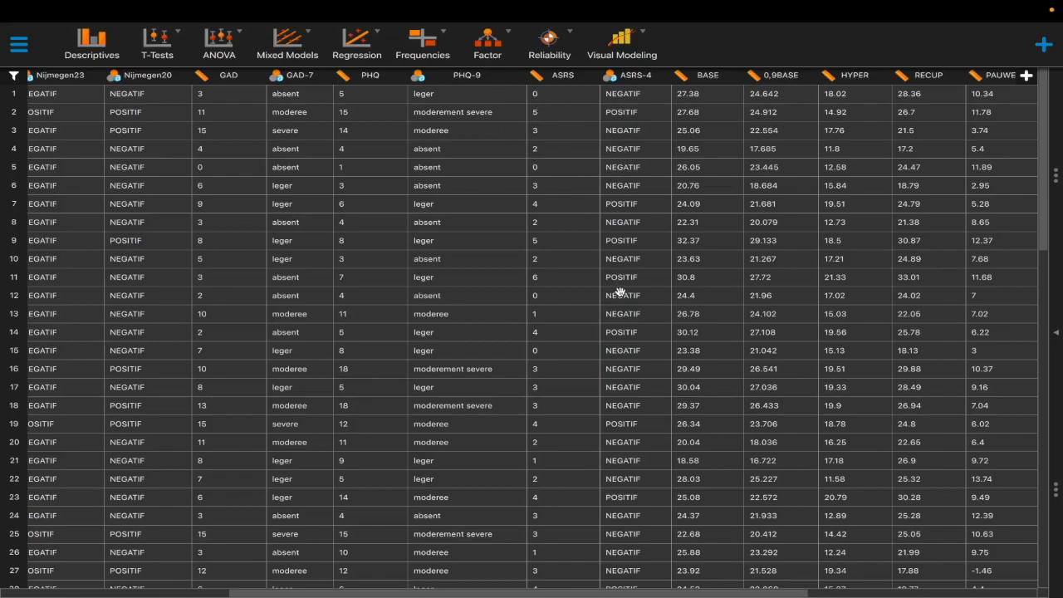
click(537, 80)
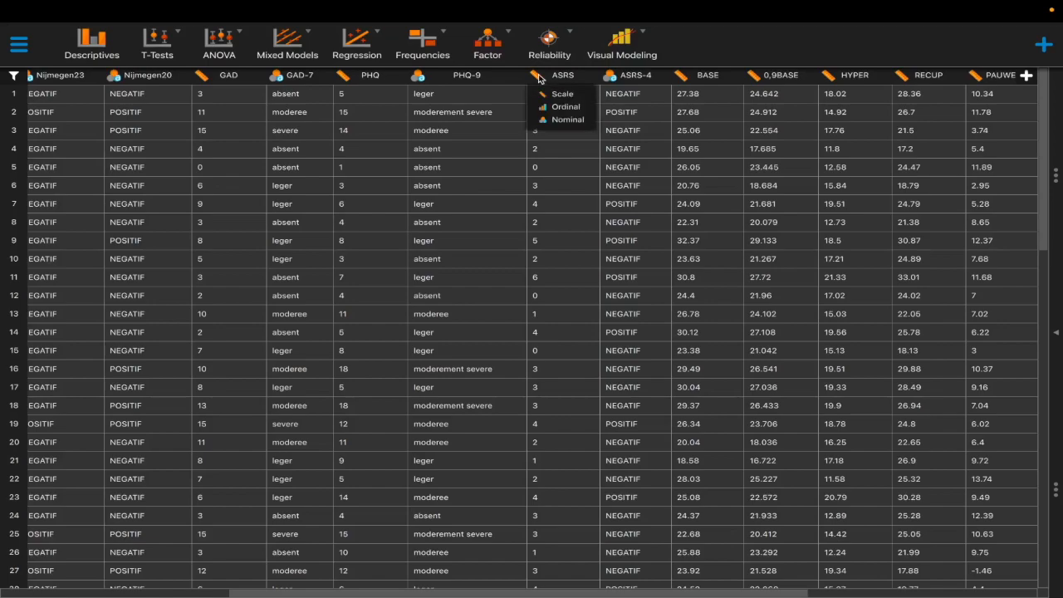
click(1053, 334)
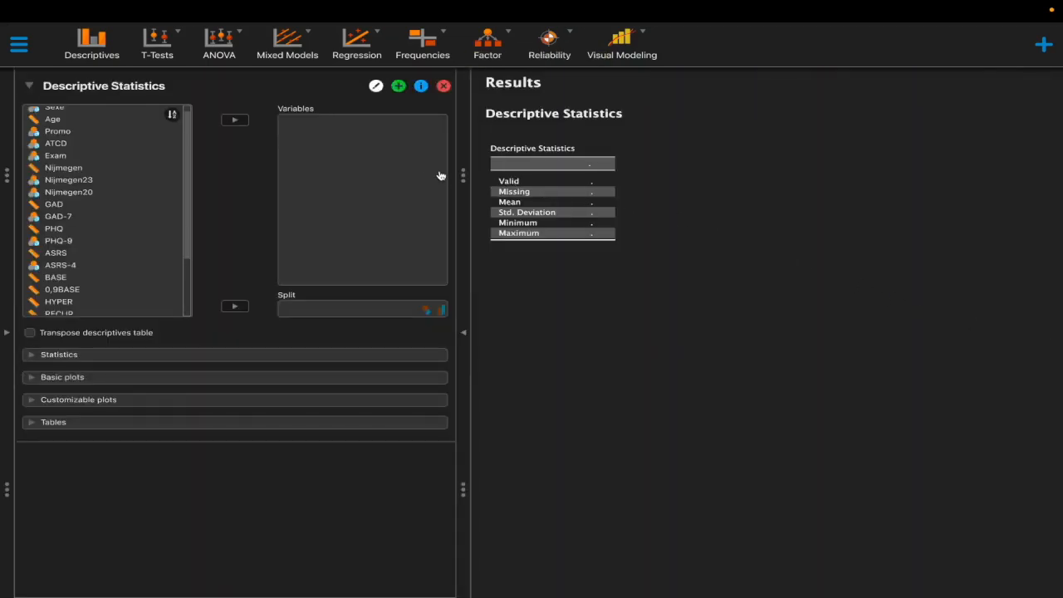
Add Nijmegen and Age to the analysed variables of the descriptive statistics
click(93, 169)
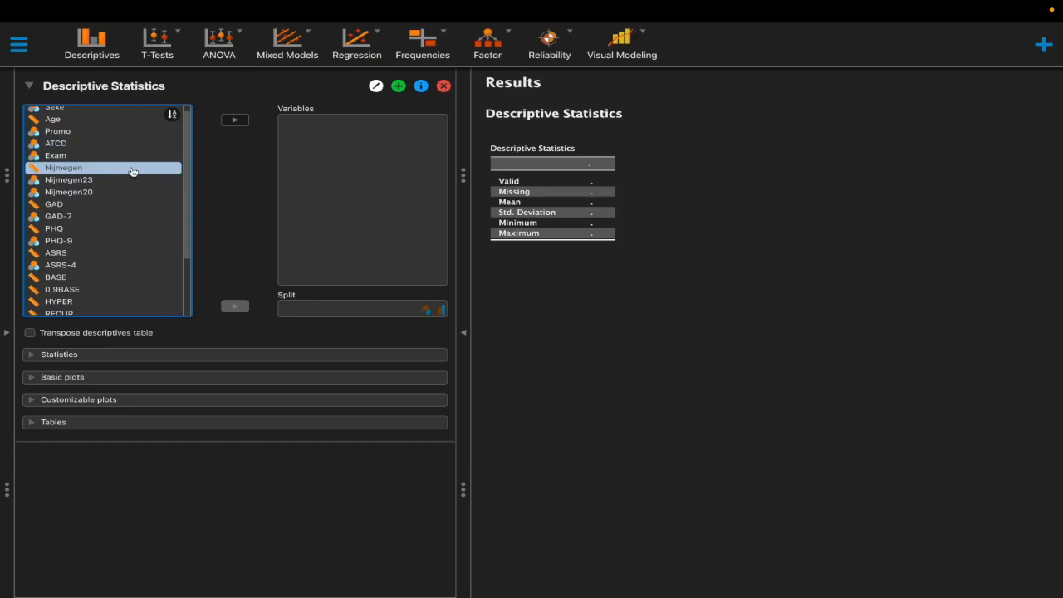
click(235, 119)
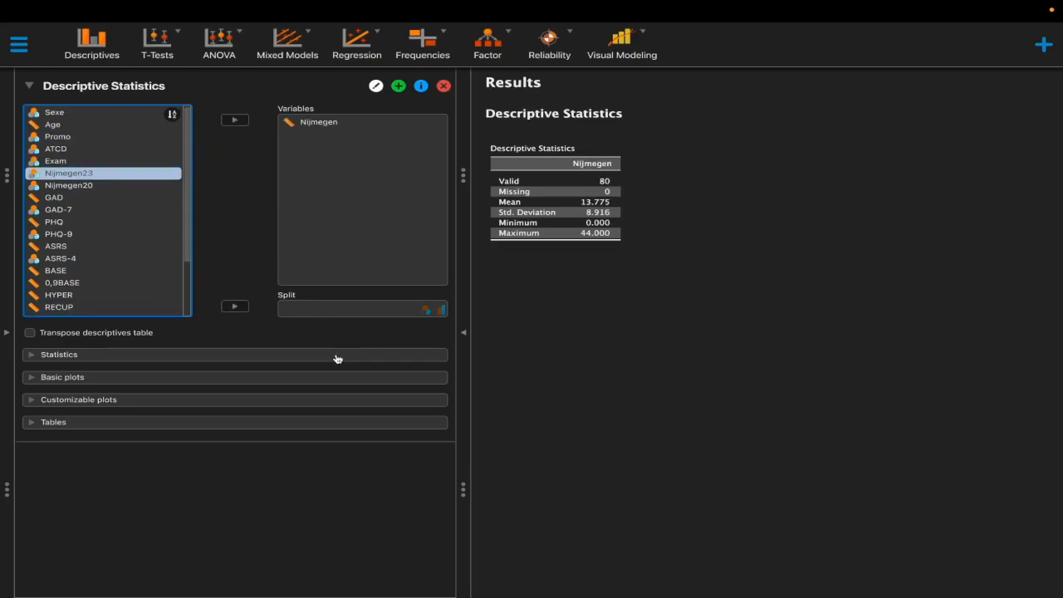
drag(60, 129, 308, 151)
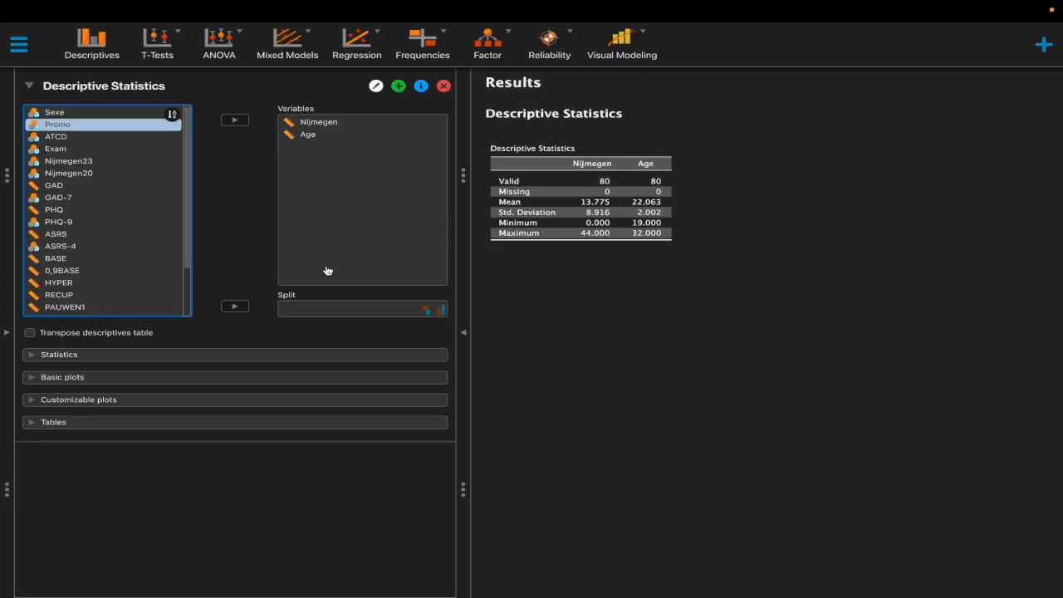
click(315, 138)
Add the IQR, range and variance as dispersion measures to the descriptive statistics
click(34, 356)
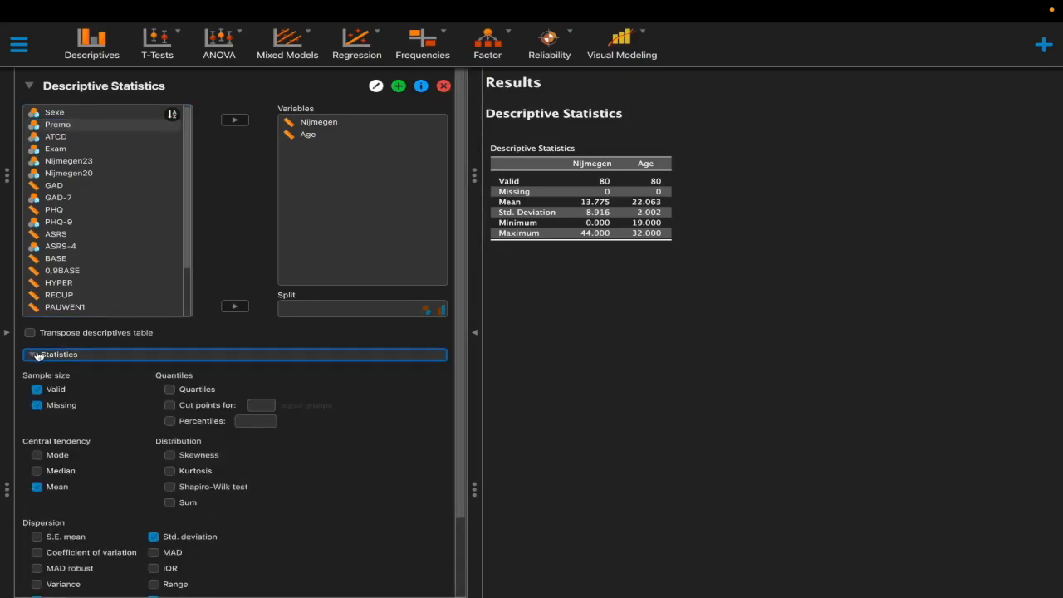
drag(454, 385, 453, 487)
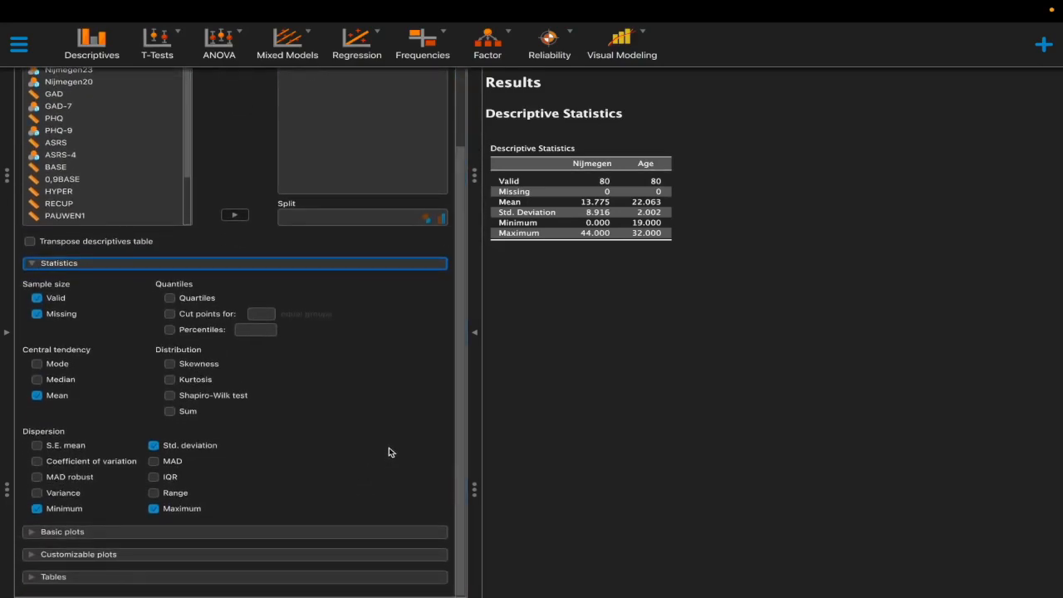
click(155, 479)
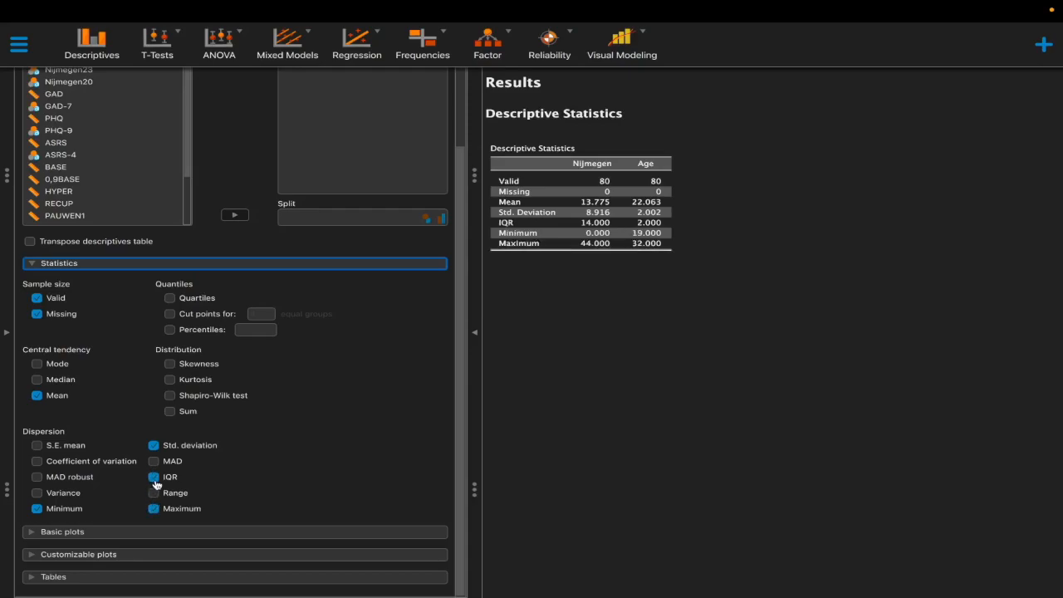
click(155, 494)
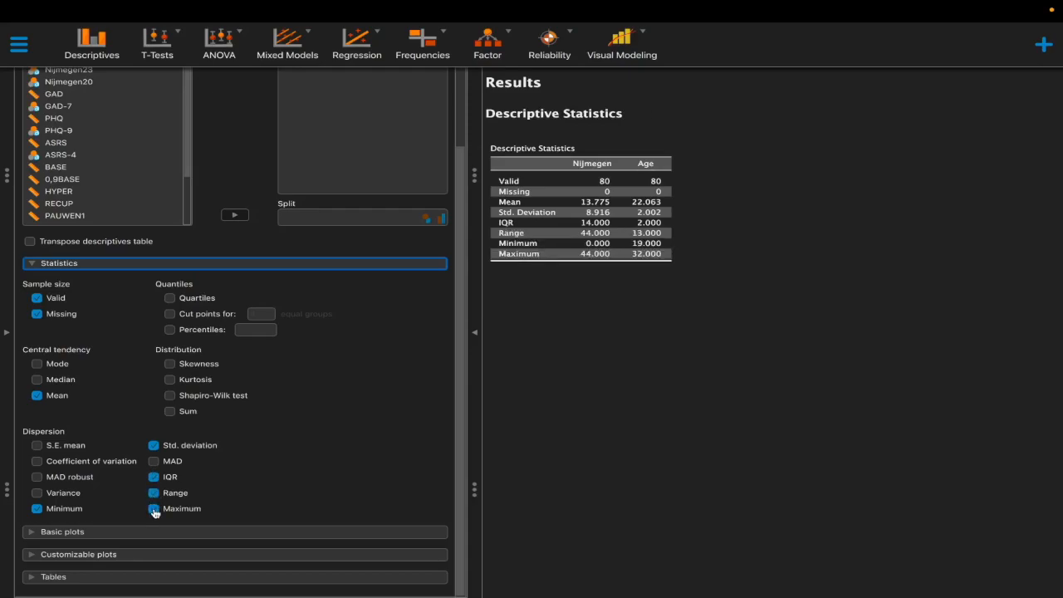
click(79, 497)
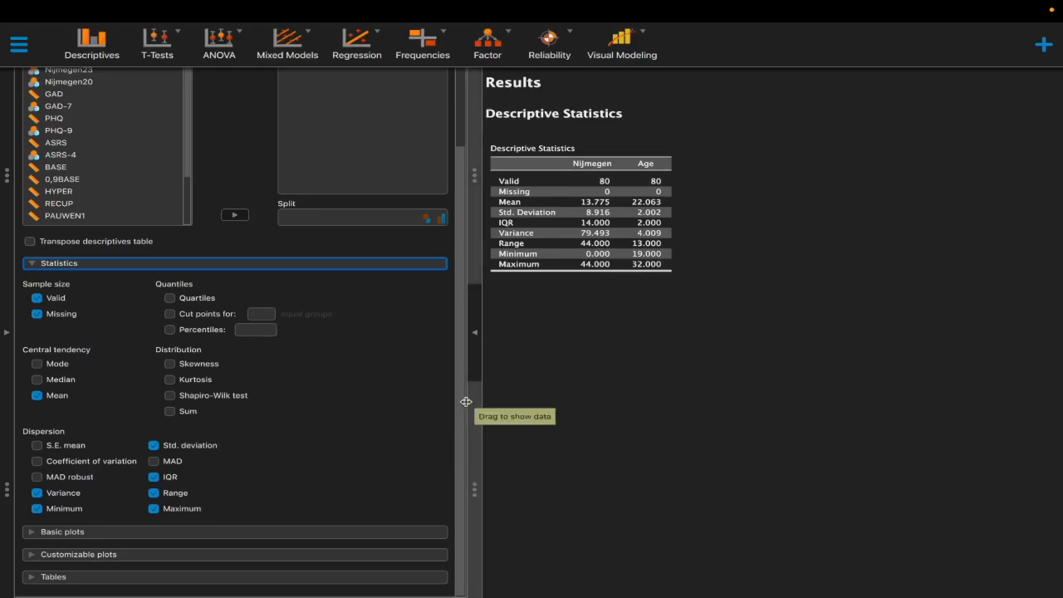
Add basic distribution plots for Nijmegen and Age to the results
click(234, 533)
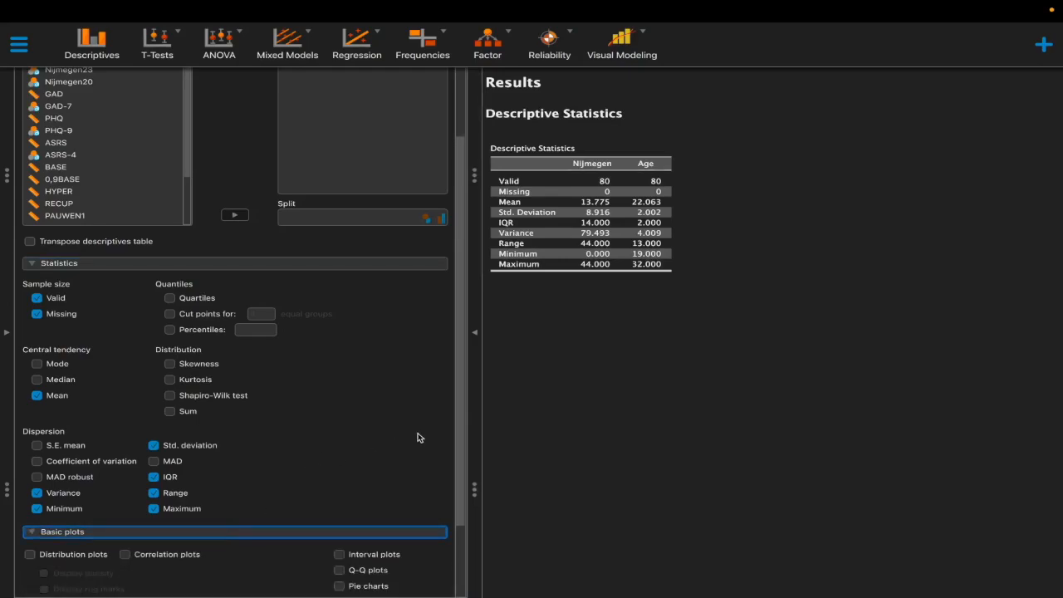
scroll(455, 452, down, 3)
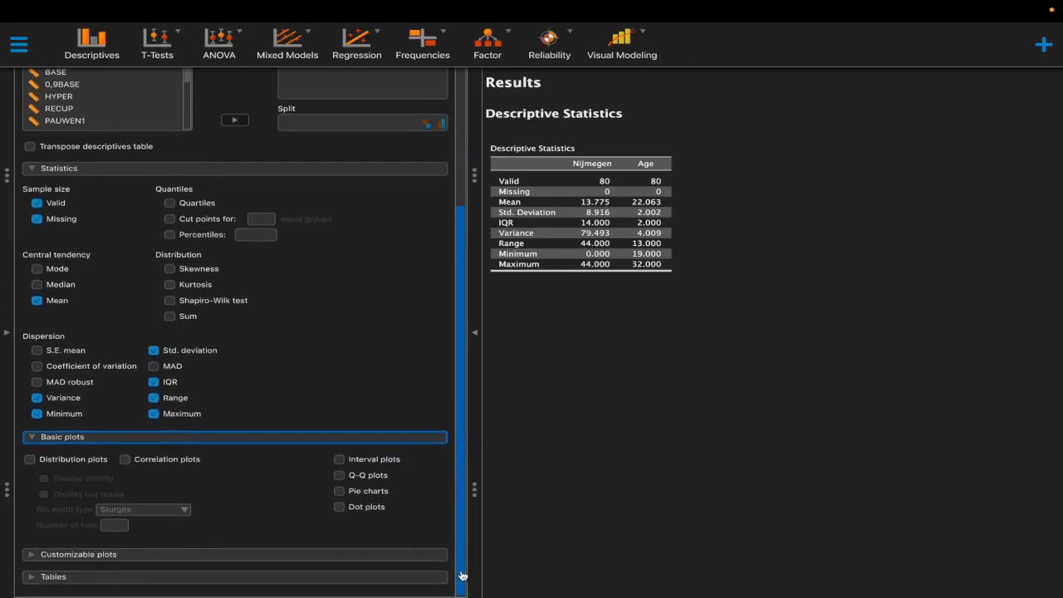
click(73, 462)
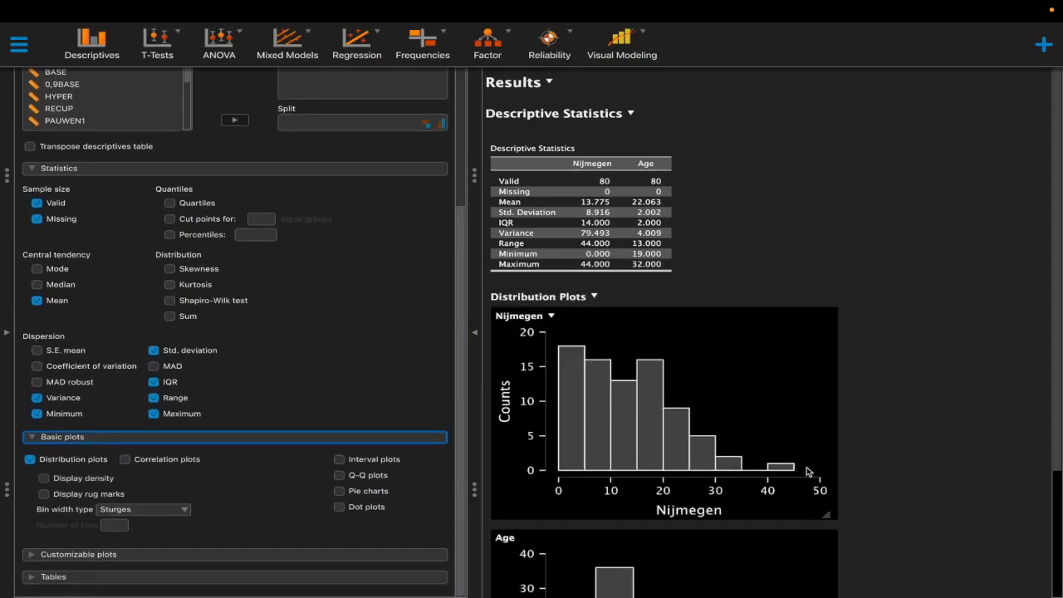
scroll(970, 374, down, 5)
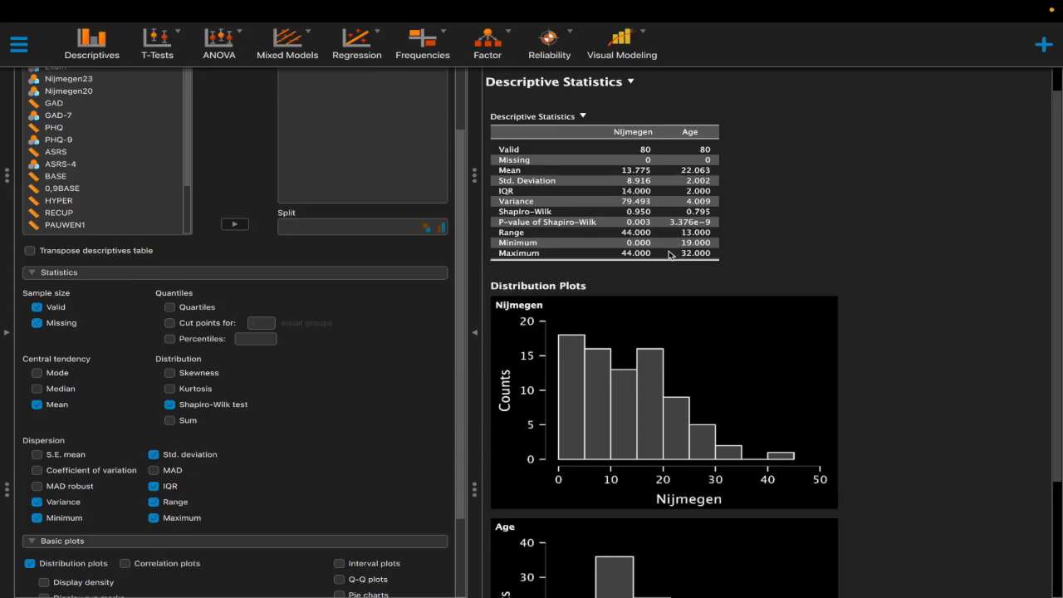
Review the distribution plots of Nijmegen and Age and add Q-Q plots for both variables
scroll(651, 281, down, 3)
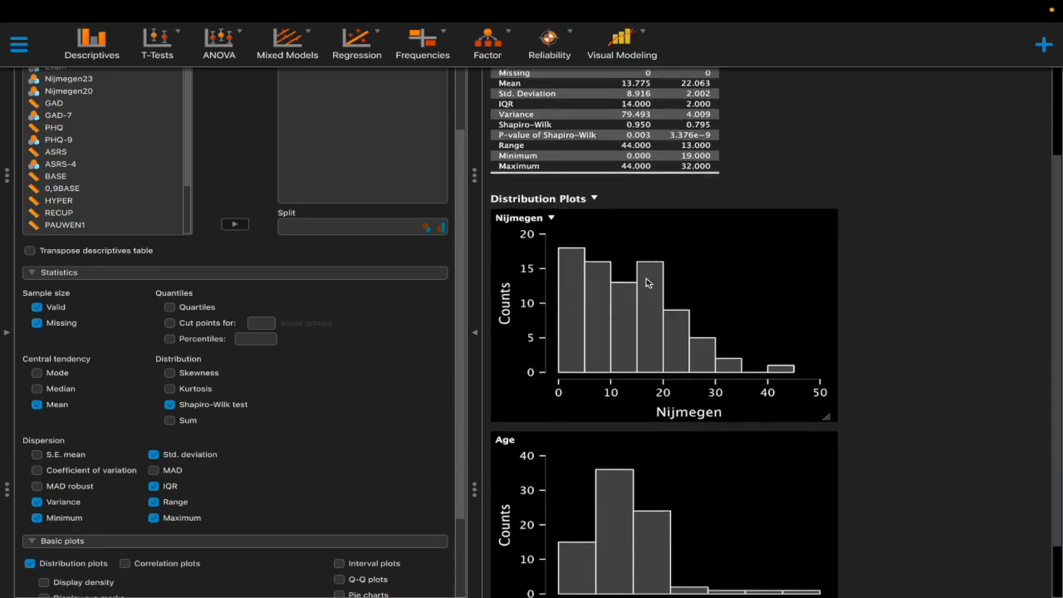
scroll(648, 282, down, 2)
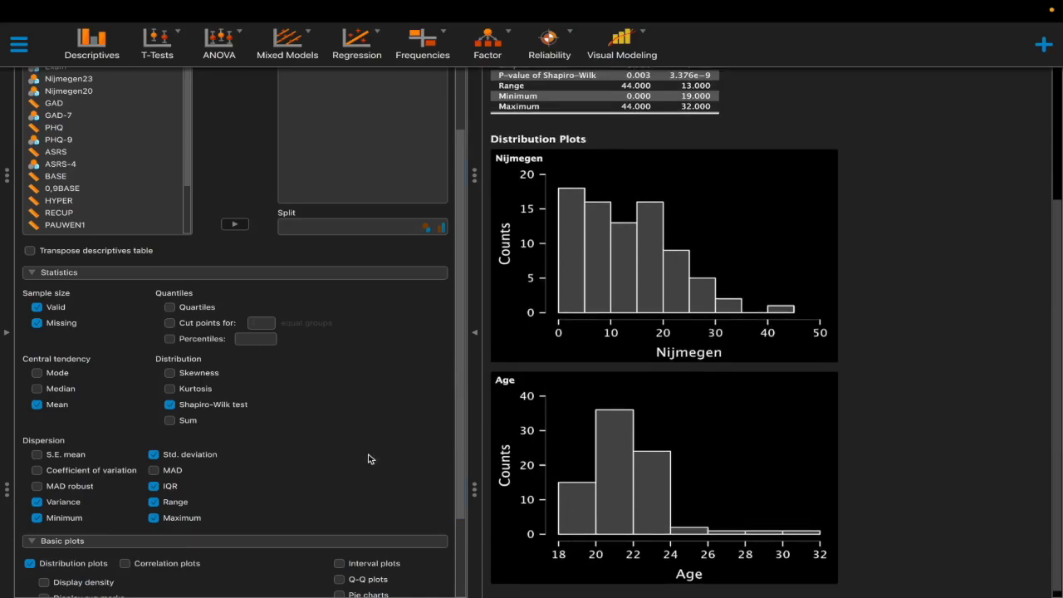
click(378, 580)
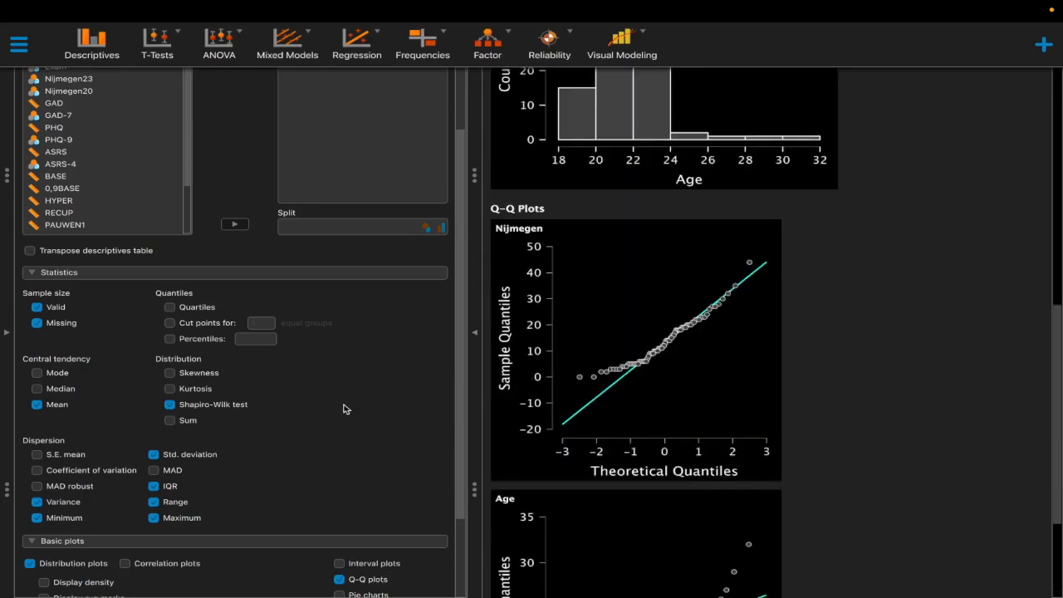
drag(466, 453, 463, 541)
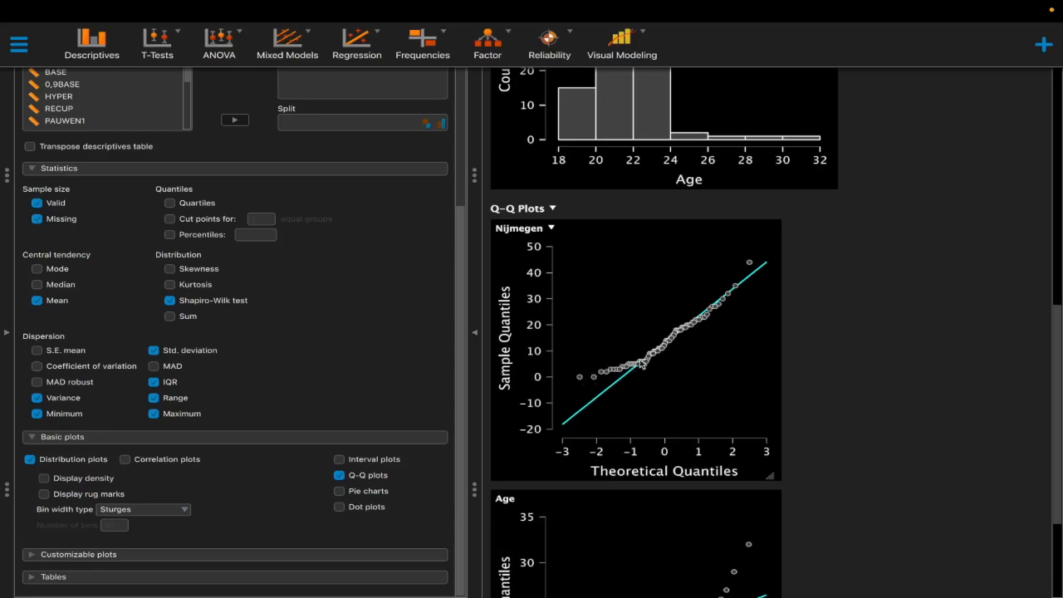
Examine the Q-Q plots of Nijmegen and Age together with the distribution plots and the descriptive table
scroll(711, 342, down, 2)
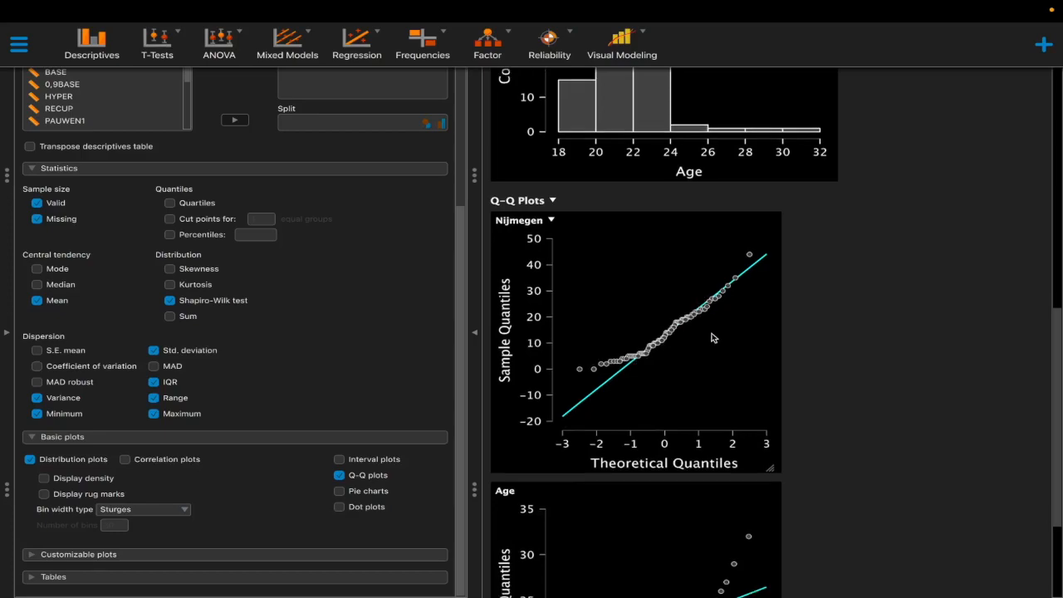
scroll(712, 339, down, 2)
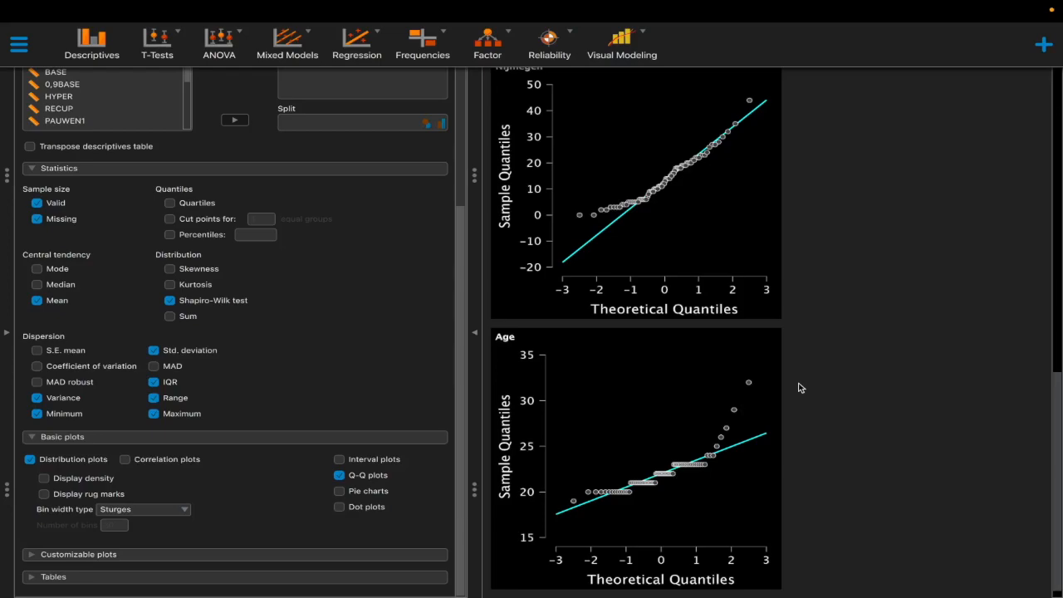
scroll(836, 368, up, 1)
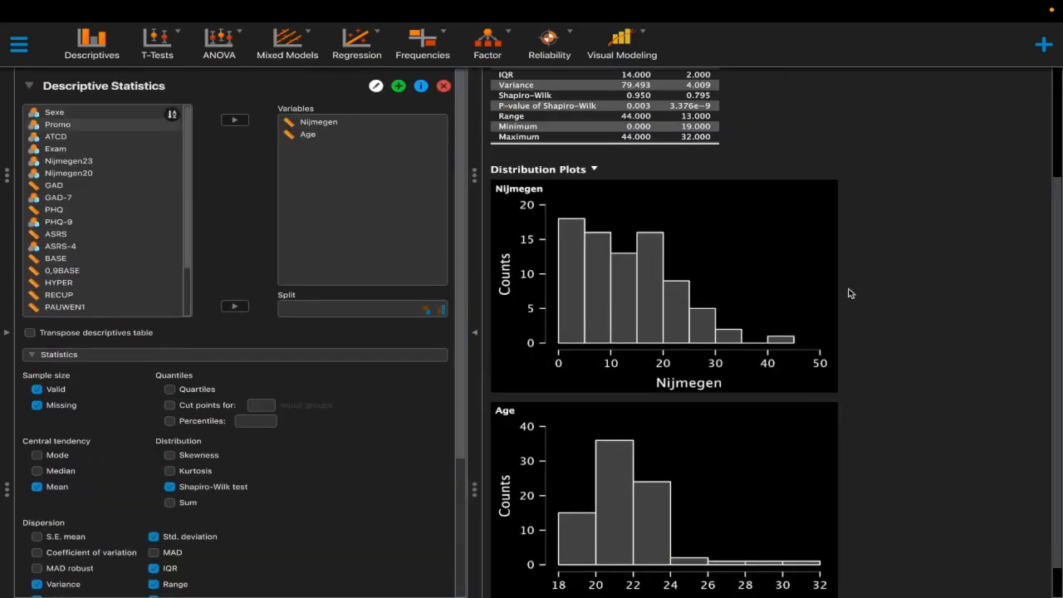
scroll(932, 263, up, 3)
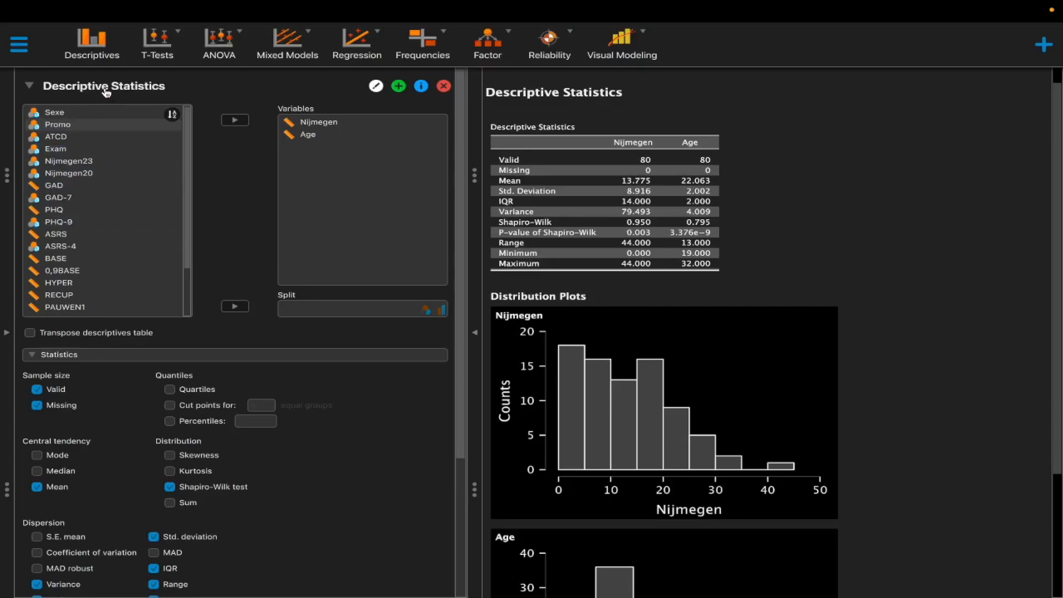
Collapse the current analysis and start a second descriptive statistics analysis with Age and Nijmegen as its variables
click(106, 88)
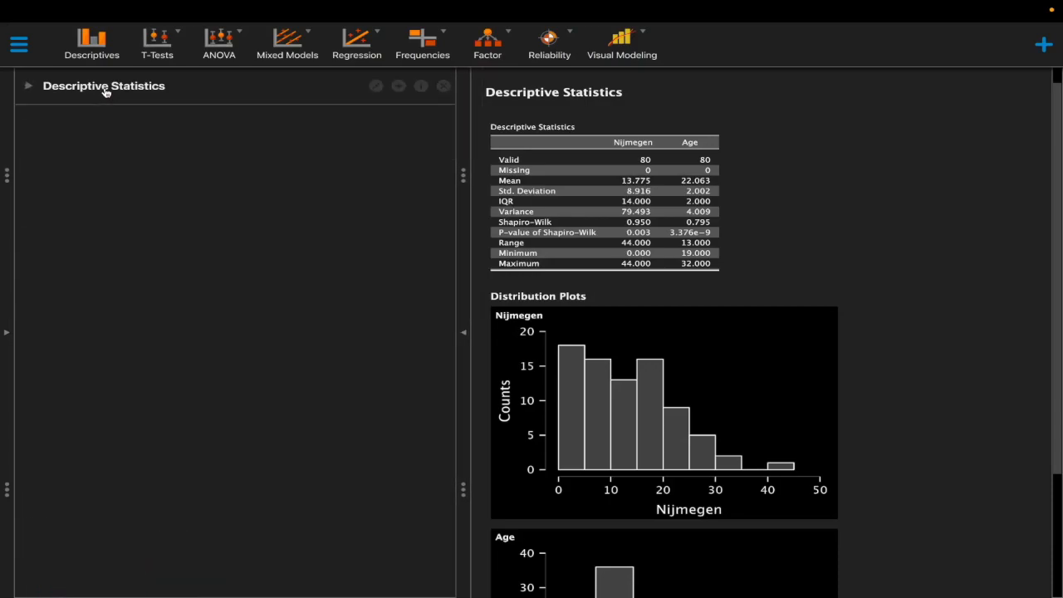
click(85, 49)
click(89, 149)
click(90, 161)
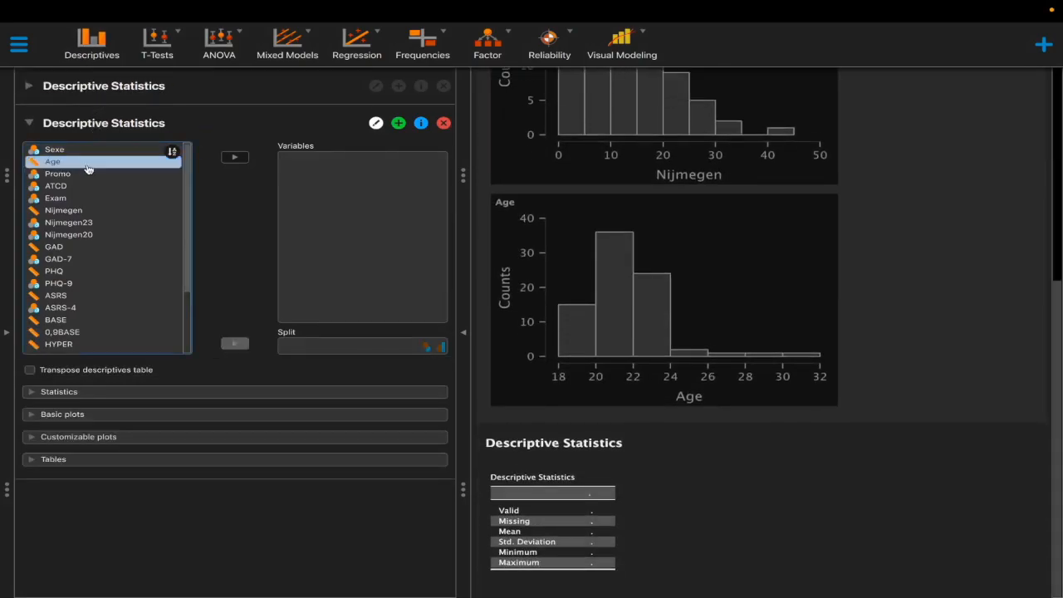
click(98, 210)
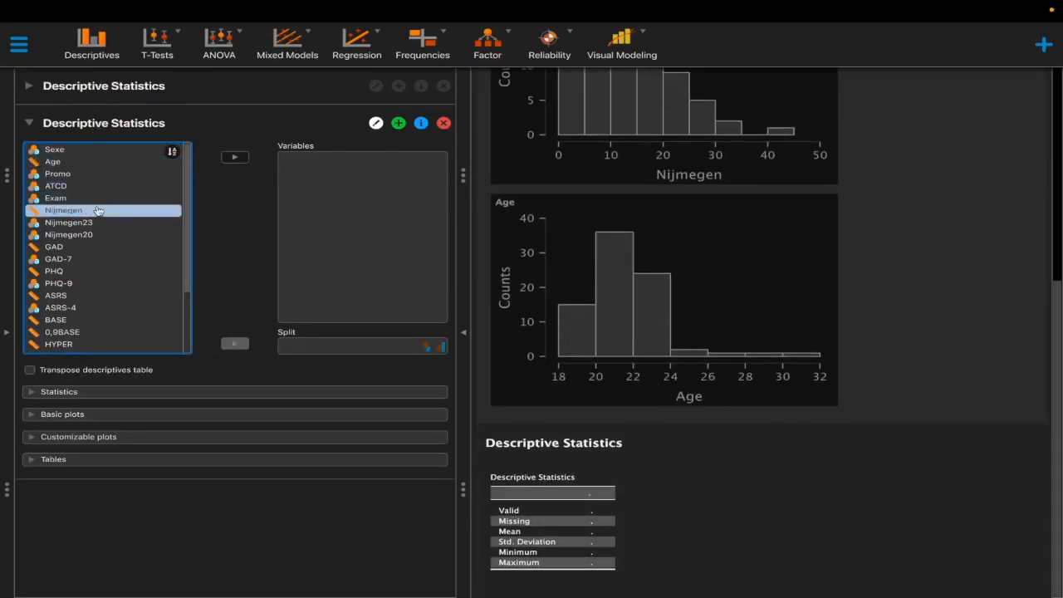
ctrl+click(82, 163)
click(234, 157)
Split the descriptive statistics of Age and Nijmegen by Sexe and check the grouped table
click(149, 188)
click(126, 152)
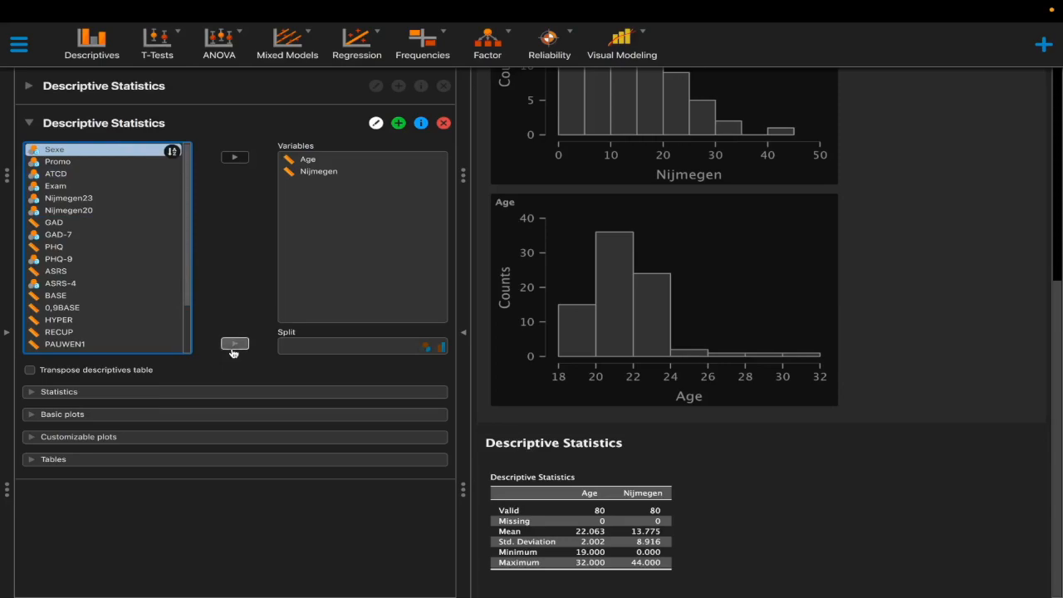
click(234, 343)
click(149, 161)
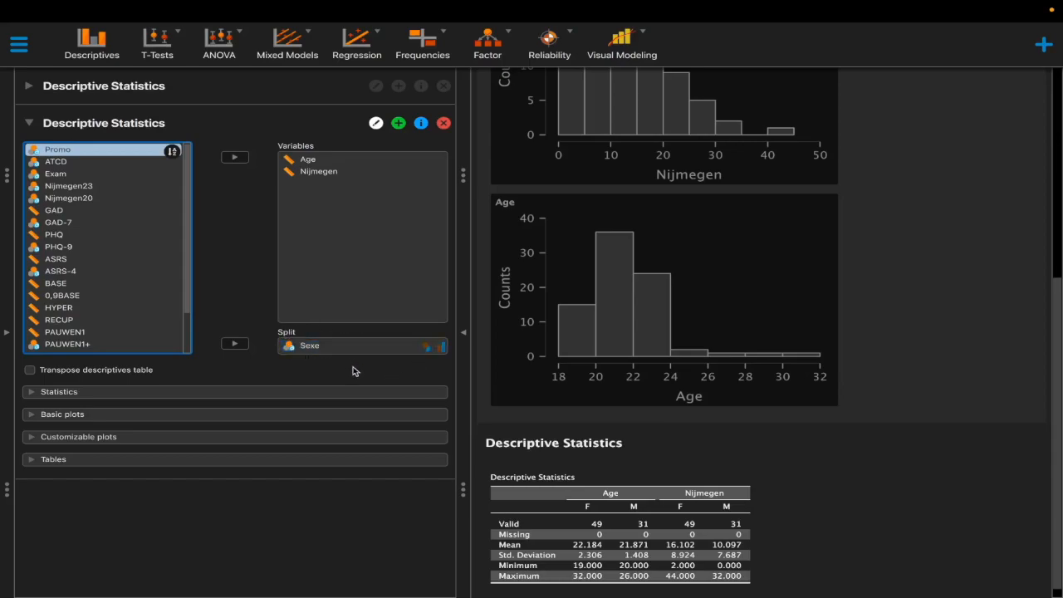
click(302, 348)
scroll(742, 462, down, 1)
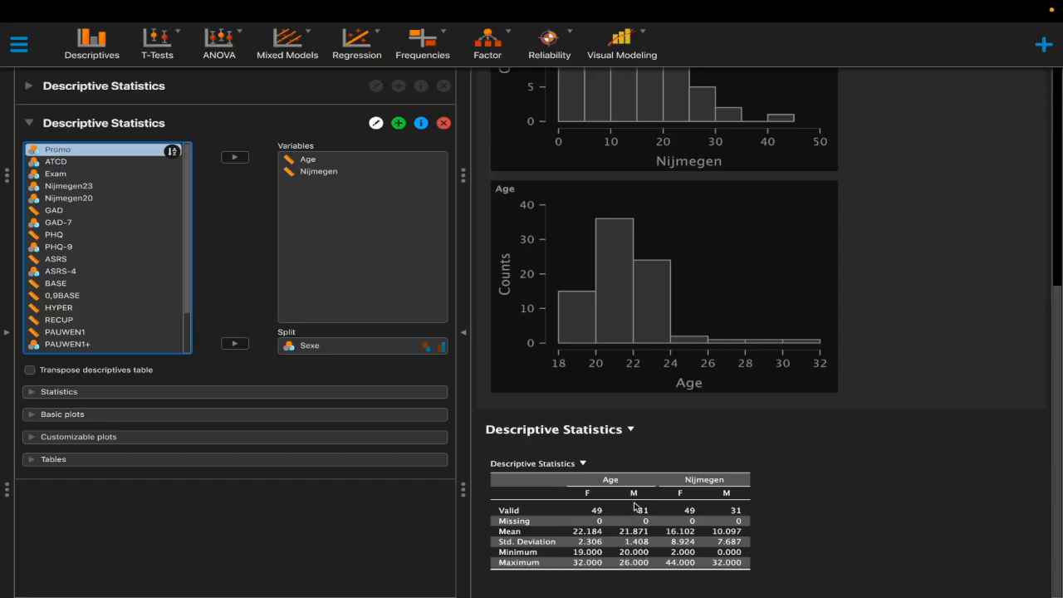
Add the Shapiro-Wilk test to the descriptive statistics split by Sexe
click(150, 392)
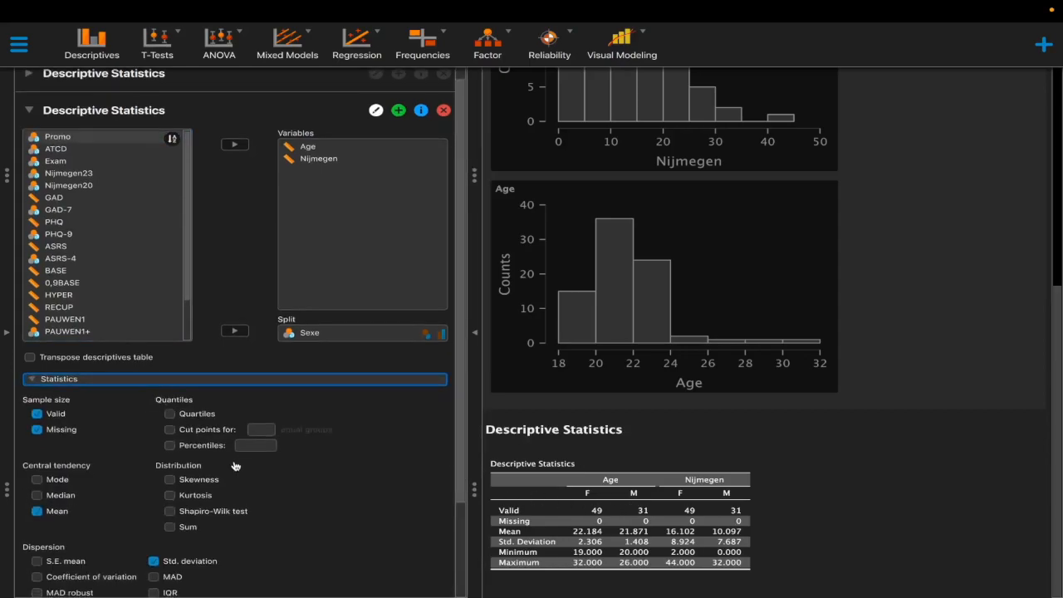
scroll(237, 469, up, 1)
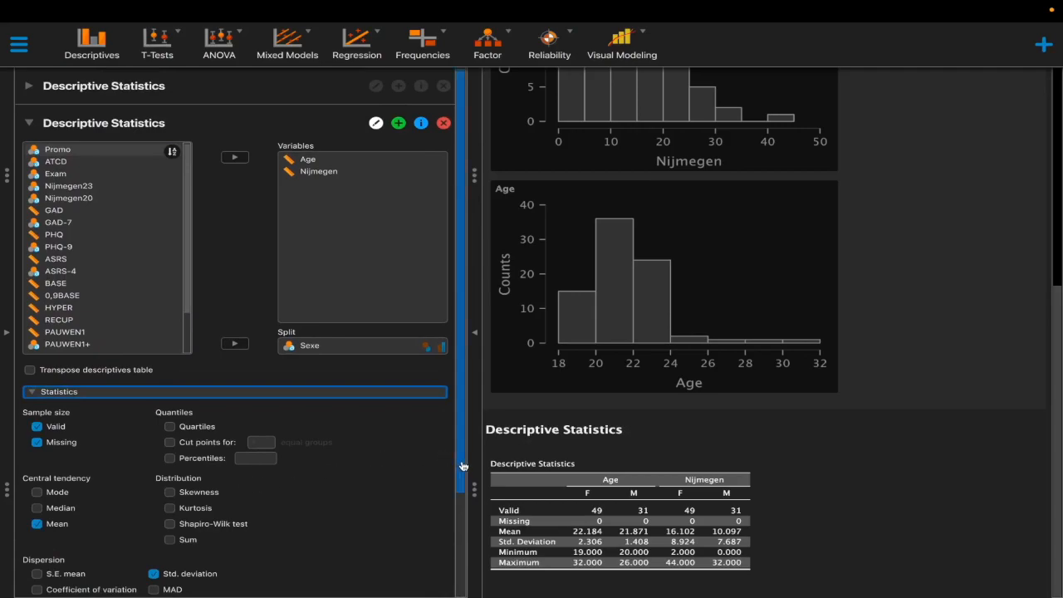
scroll(462, 467, down, 5)
click(240, 443)
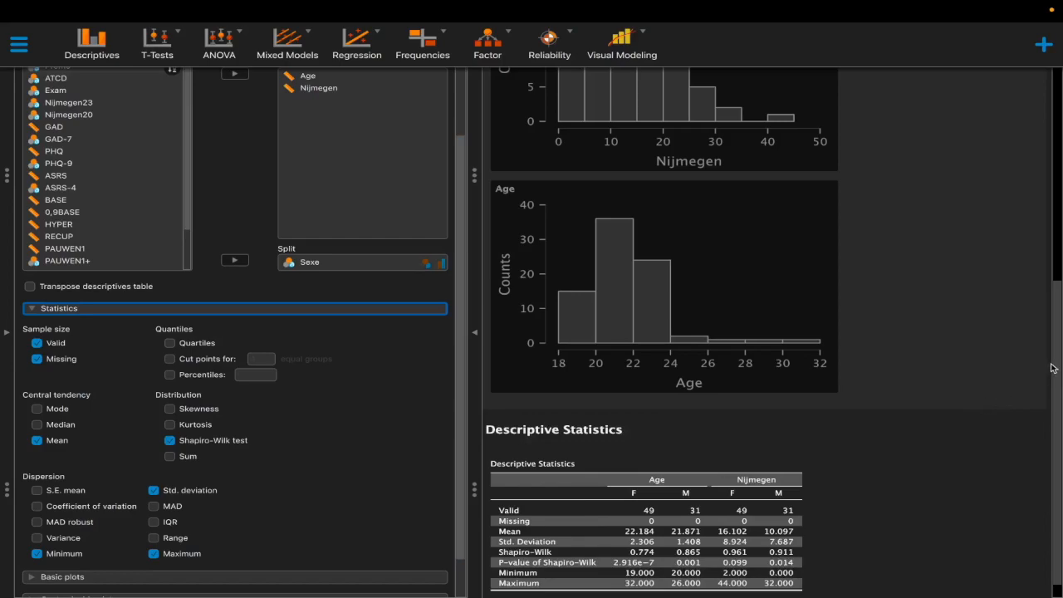
scroll(1057, 296, down, 1)
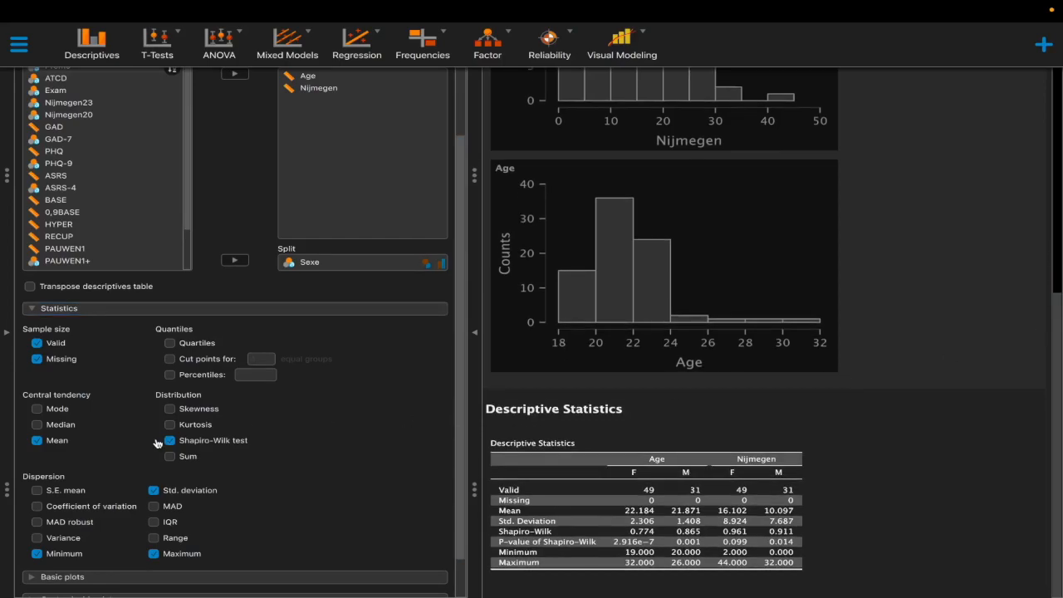
Add distribution plots to the analysis split by Sexe and review the Age and Nijmegen histograms for F and M
scroll(155, 440, down, 3)
click(73, 531)
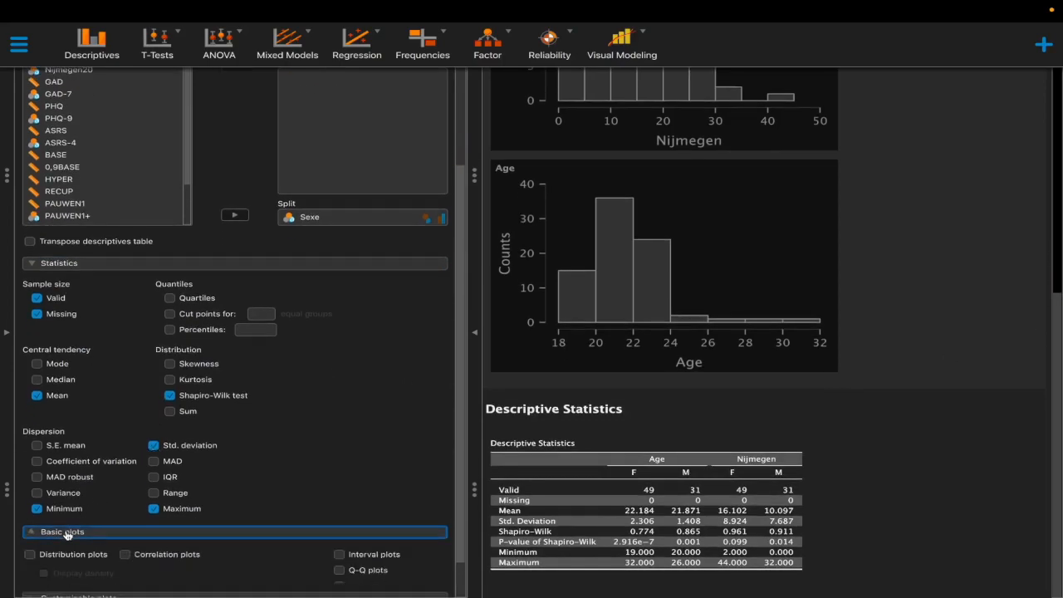
scroll(191, 480, down, 5)
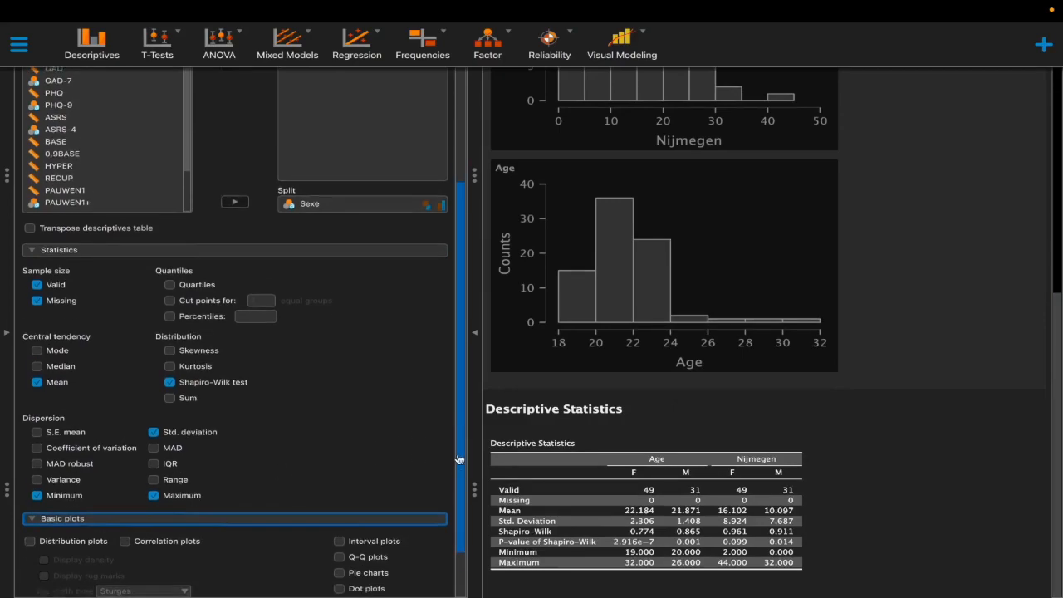
click(83, 463)
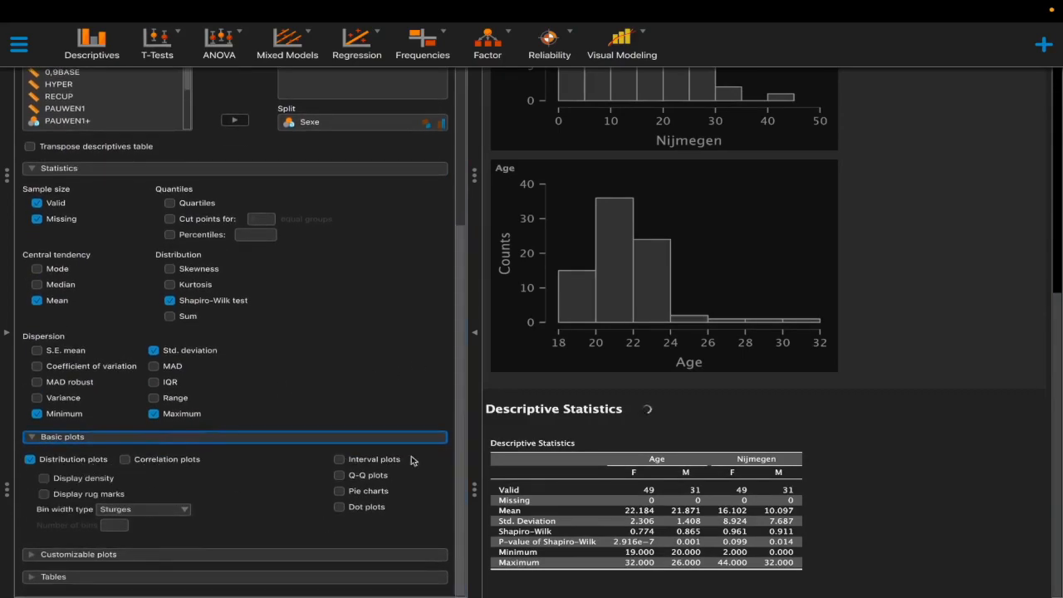
scroll(699, 447, down, 5)
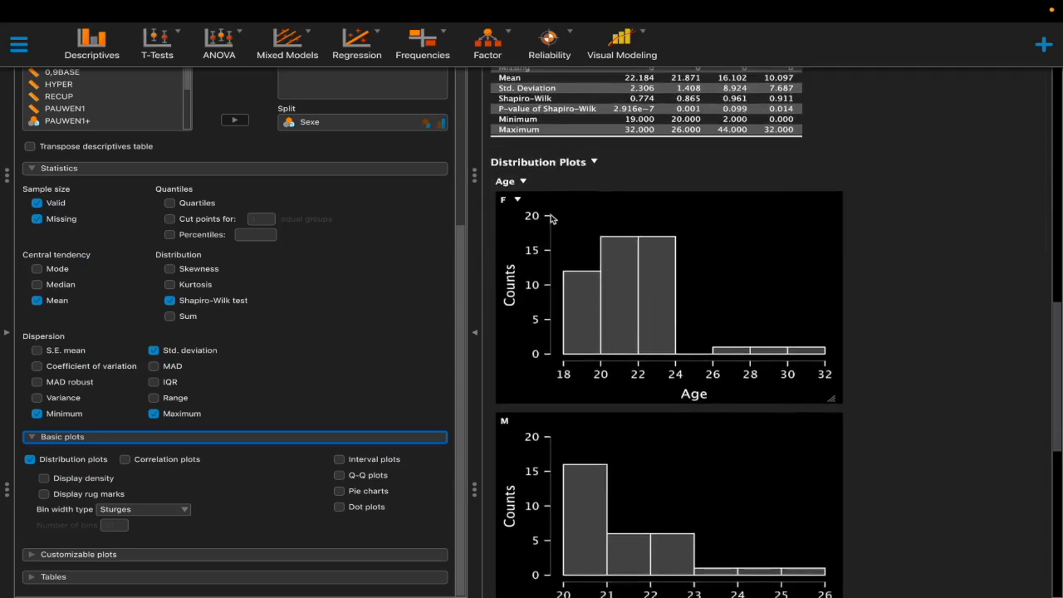
scroll(547, 405, down, 3)
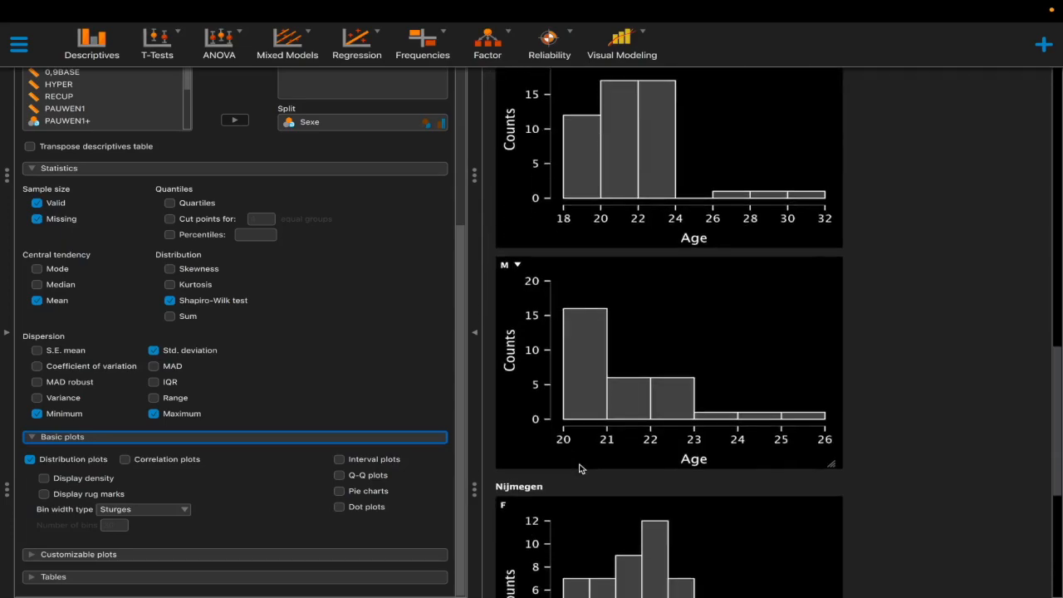
scroll(584, 466, down, 3)
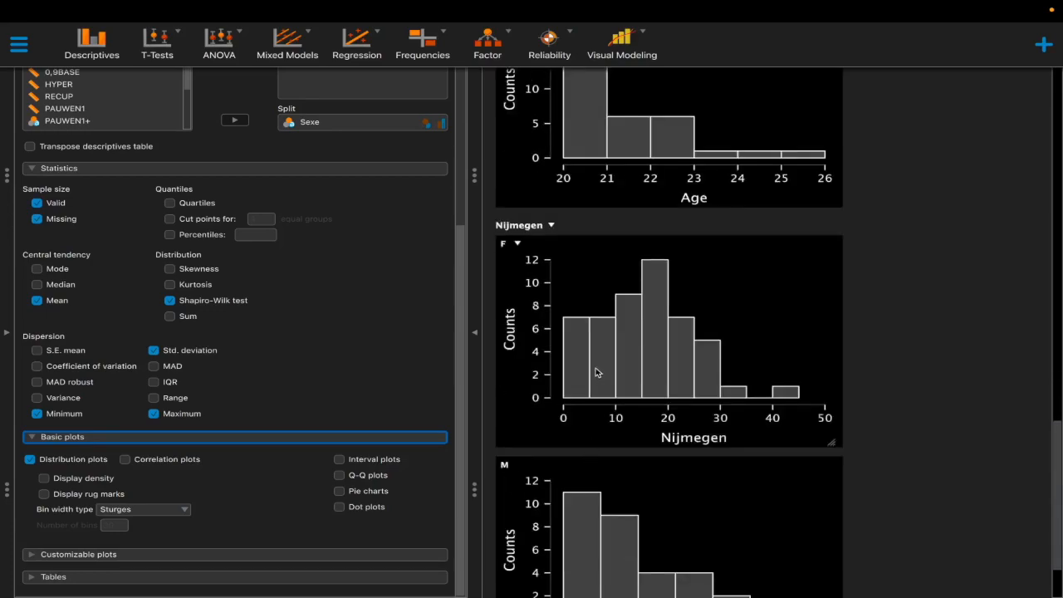
scroll(599, 334, down, 1)
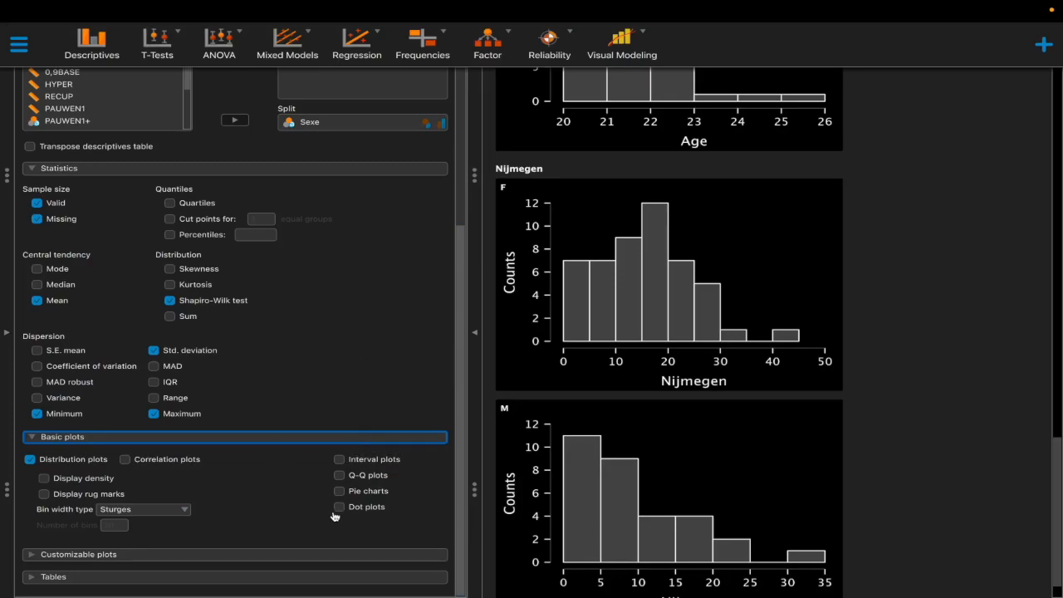
Add boxplots of Age and Nijmegen by Sexe, with the violin element included alongside the boxplot element
click(270, 555)
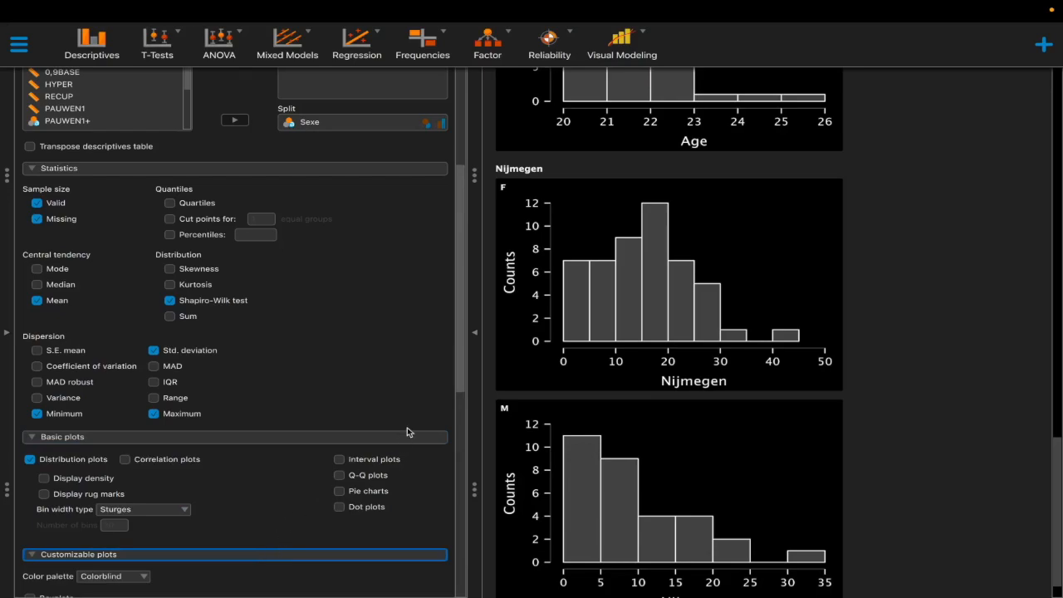
drag(455, 388, 455, 531)
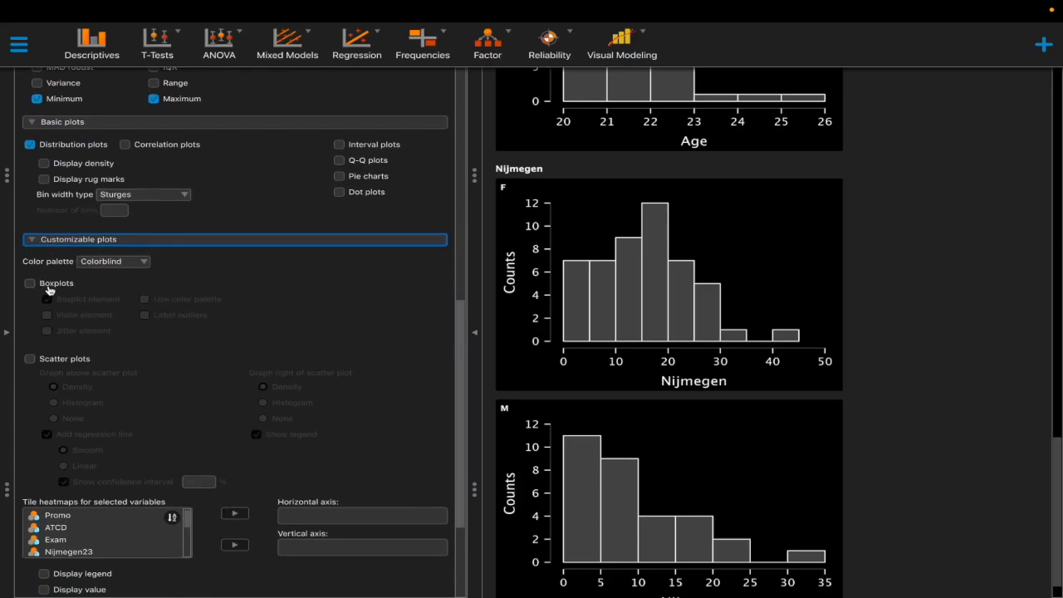
click(52, 285)
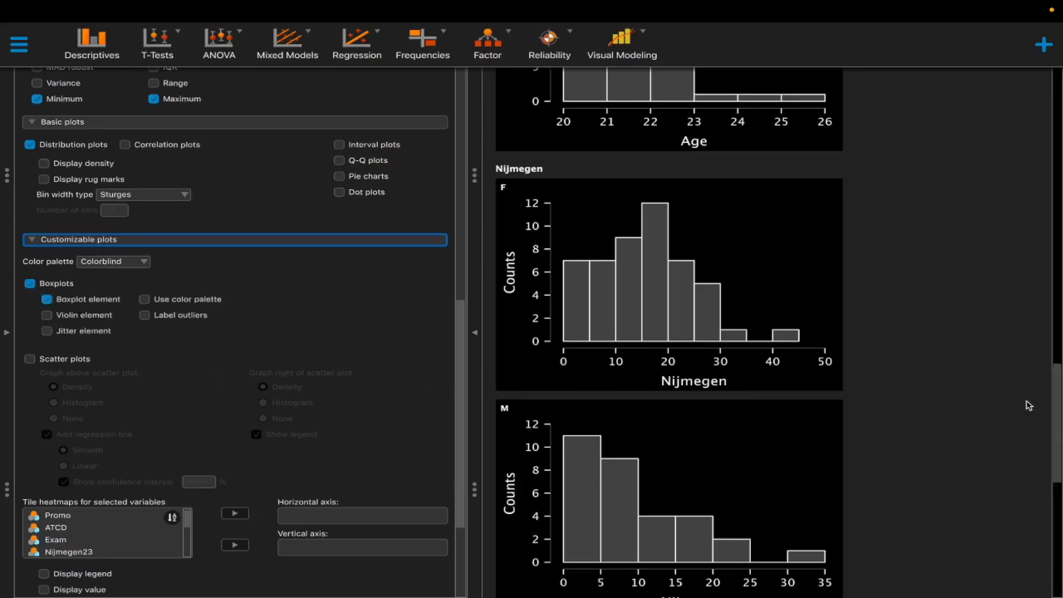
drag(1058, 423, 1054, 532)
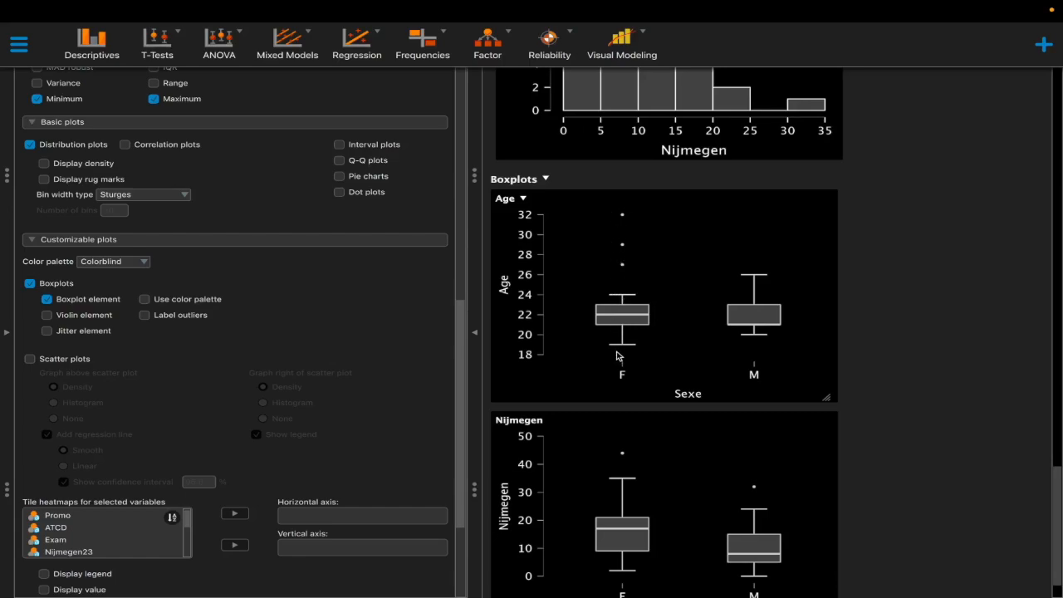
click(97, 322)
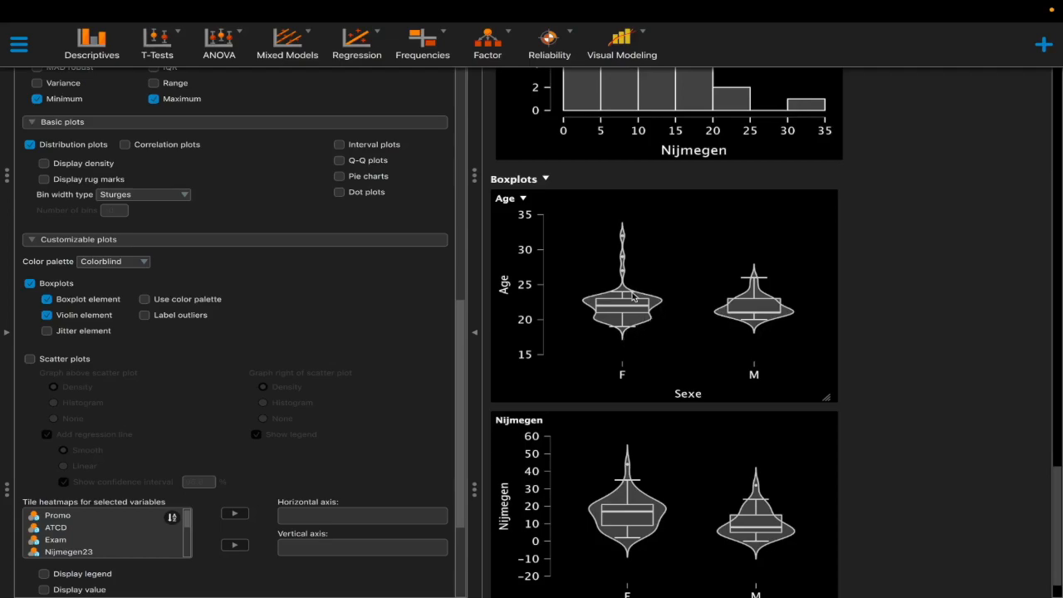
Remove the analysis split by Sexe and start a new descriptive statistics analysis with Sexe as its variable
scroll(633, 296, up, 1)
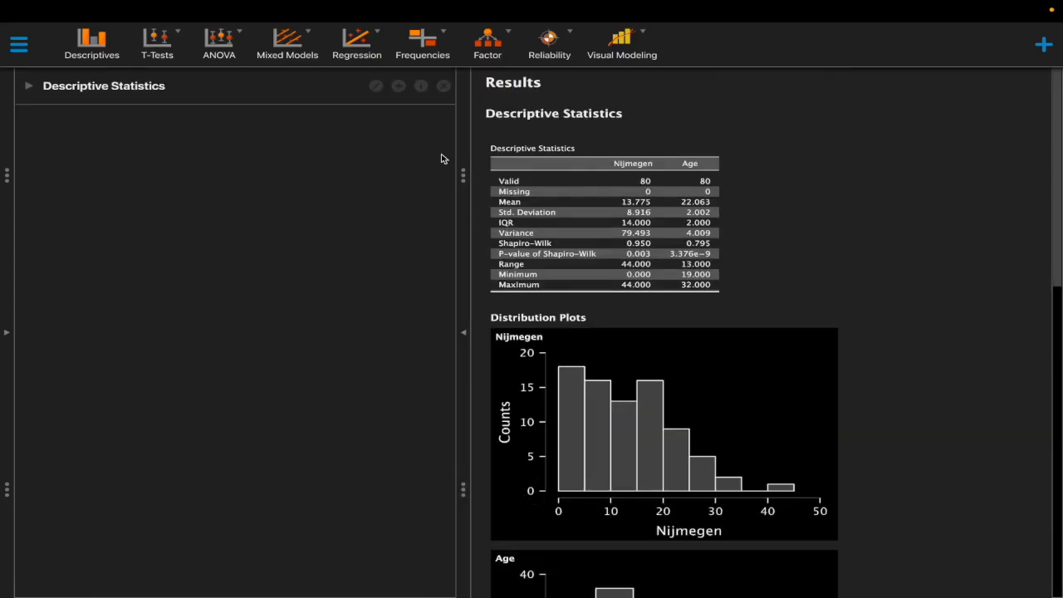
click(107, 60)
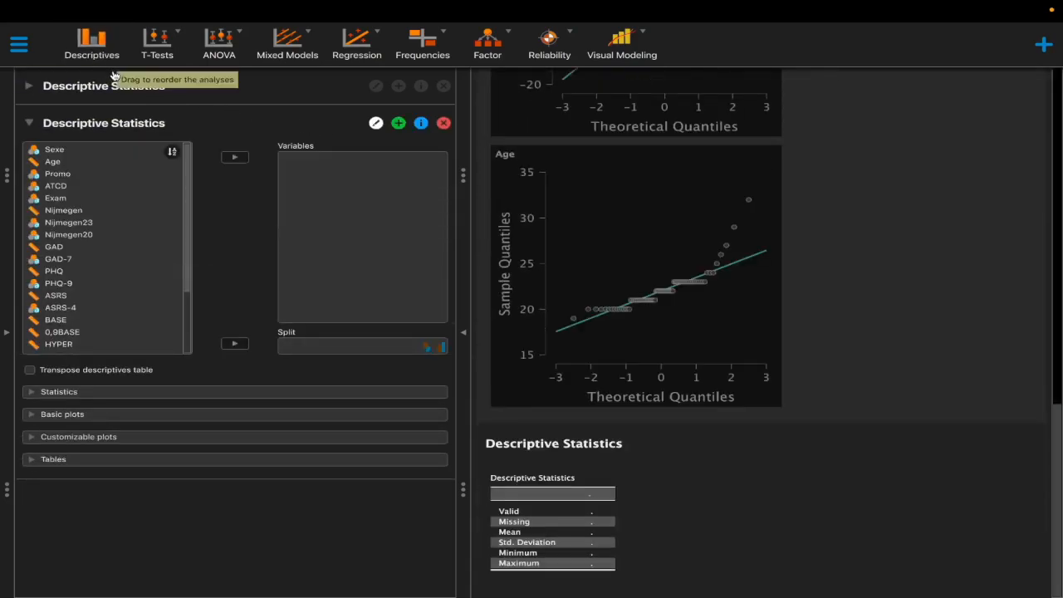
click(83, 151)
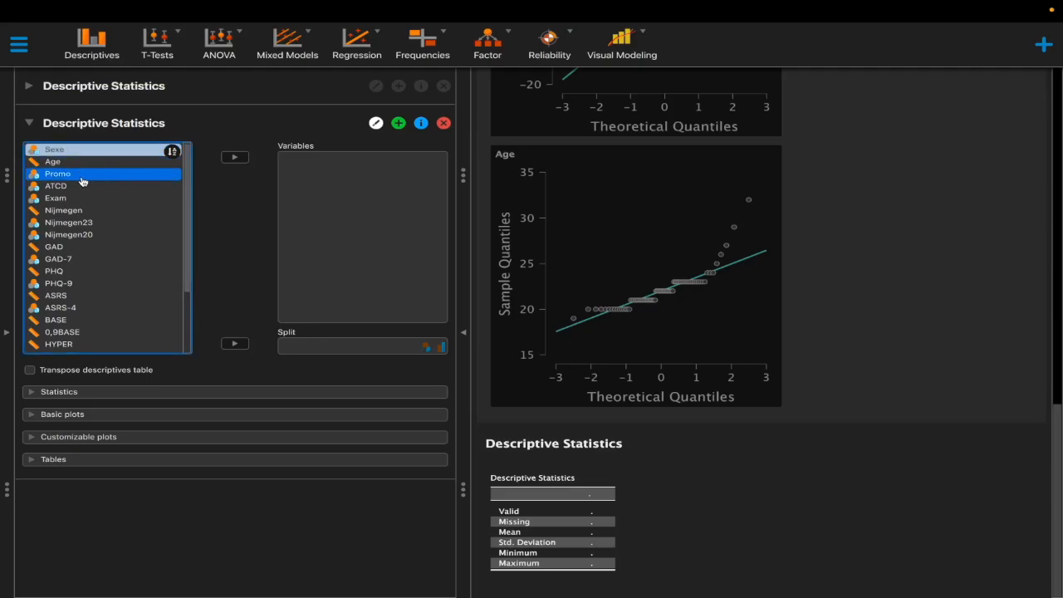
click(234, 158)
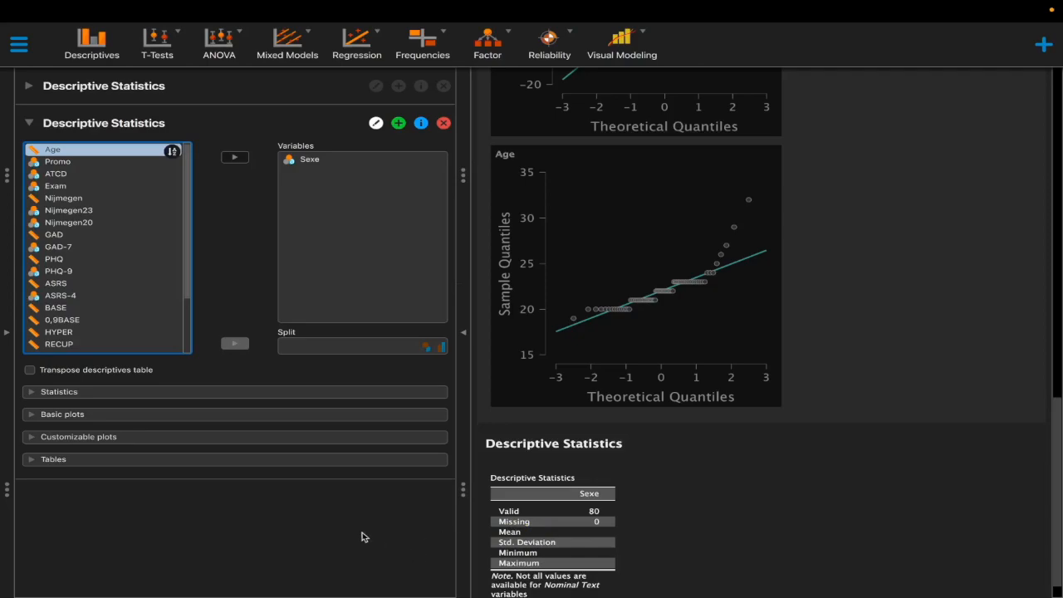
Add a frequency table for Sexe to the new descriptive analysis
click(123, 469)
click(120, 464)
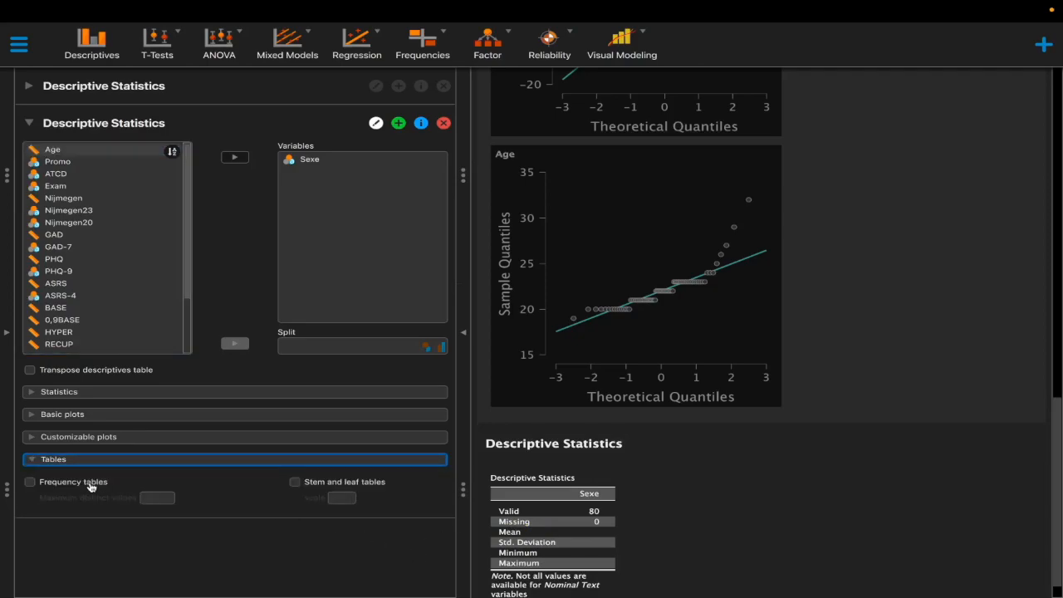
click(91, 487)
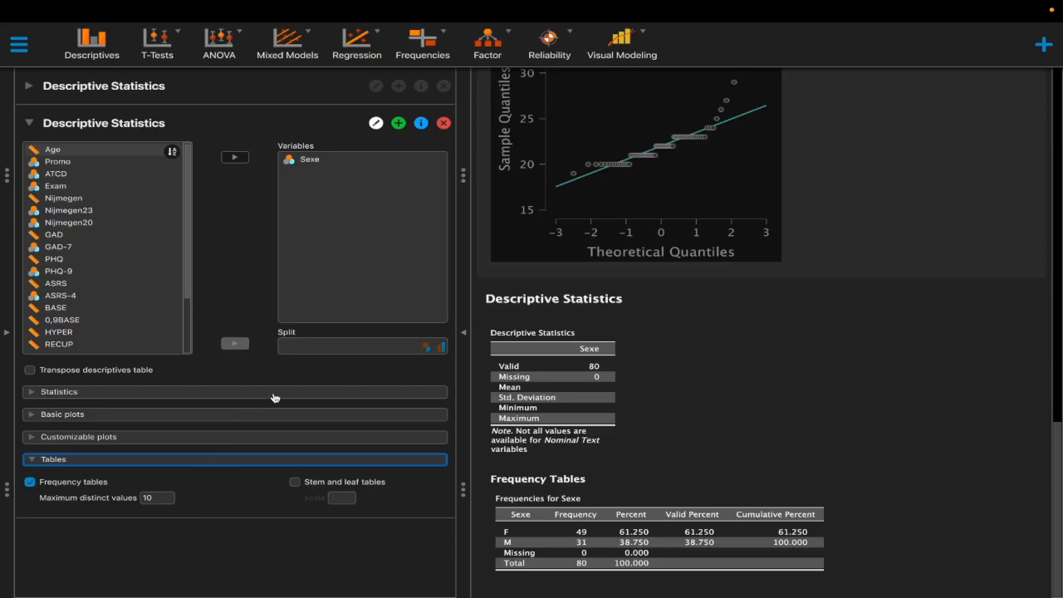
Add Promo to the analysed variables and view its frequency table below the one for Sexe
click(166, 330)
click(90, 162)
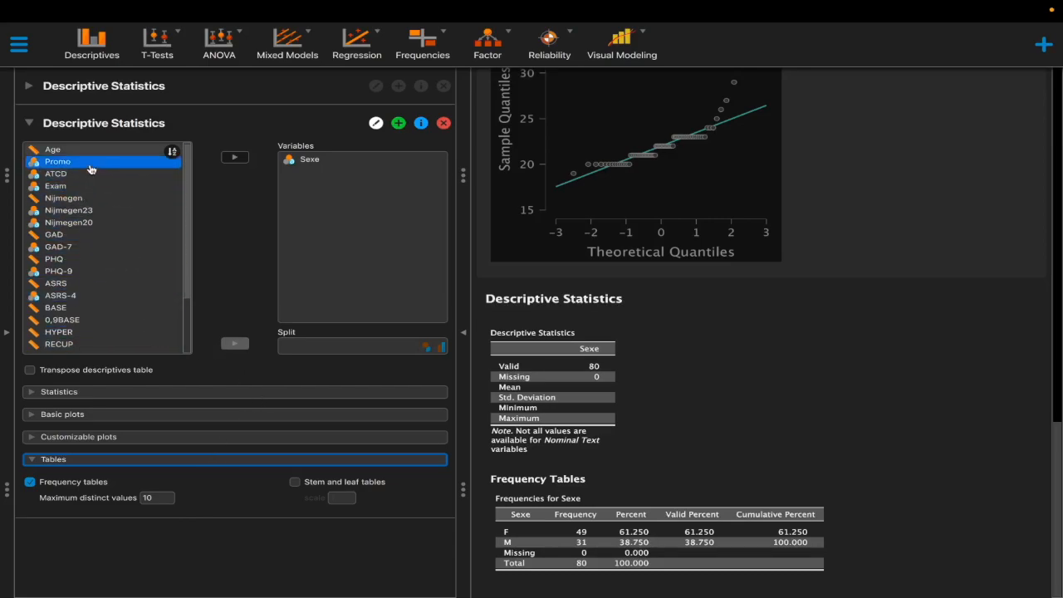
click(224, 159)
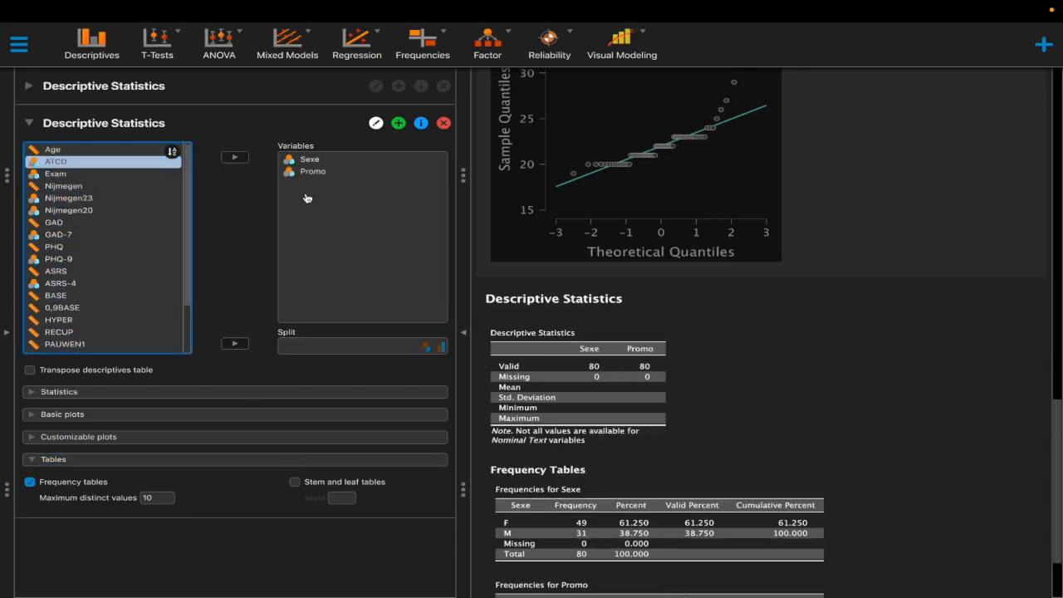
scroll(761, 421, down, 3)
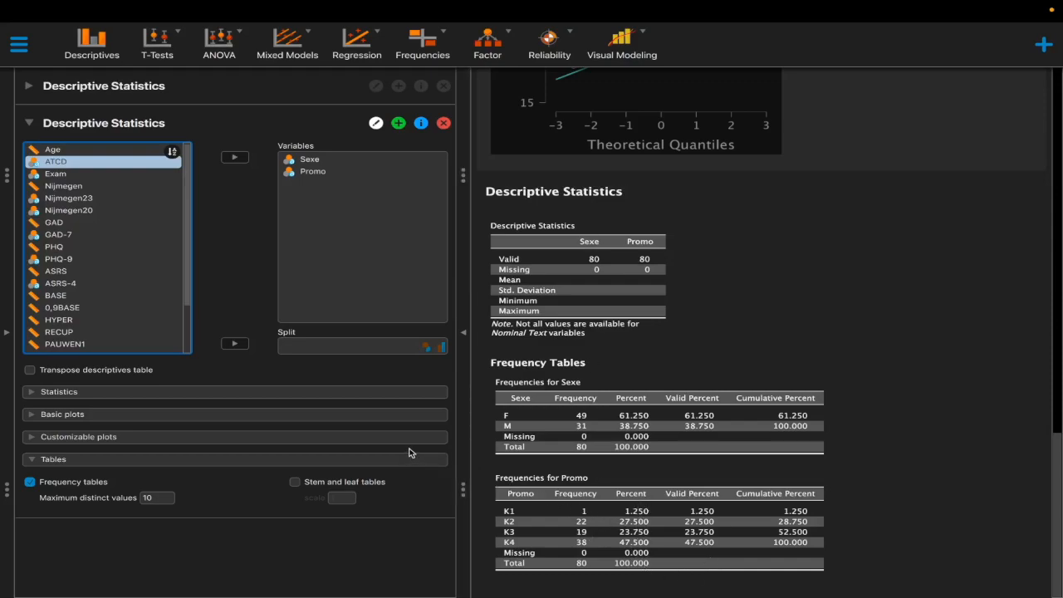
Add distribution plots for Sexe and Promo to the descriptive analysis and close its settings
click(120, 422)
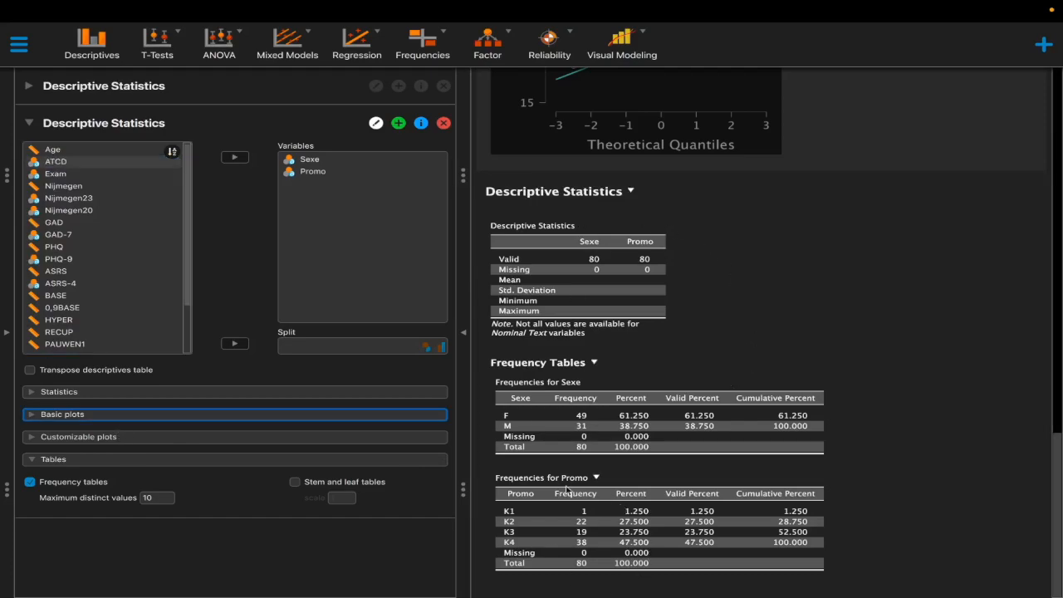
click(87, 416)
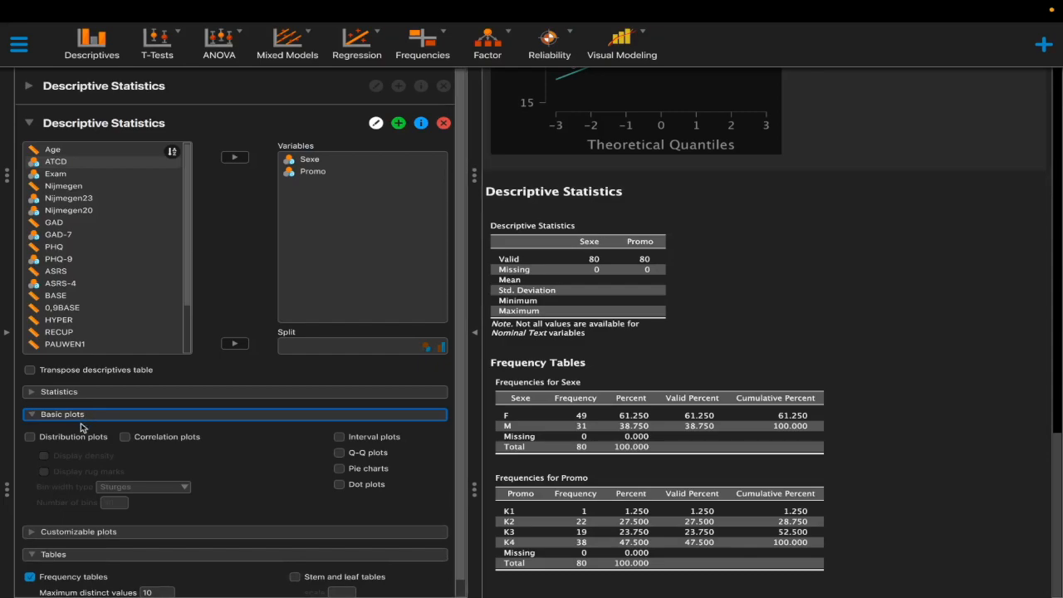
click(77, 438)
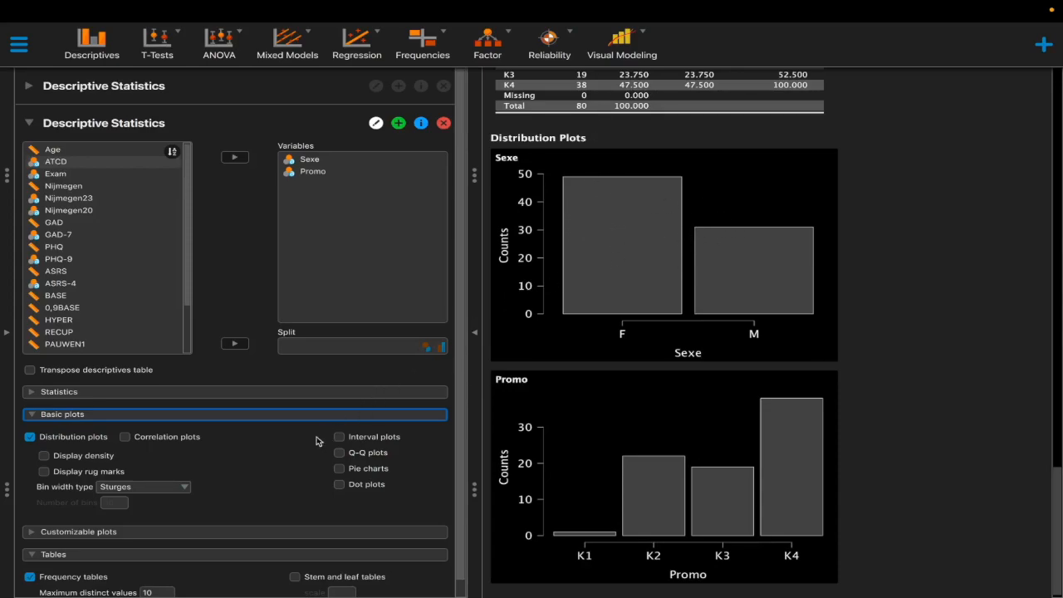
scroll(676, 452, down, 1)
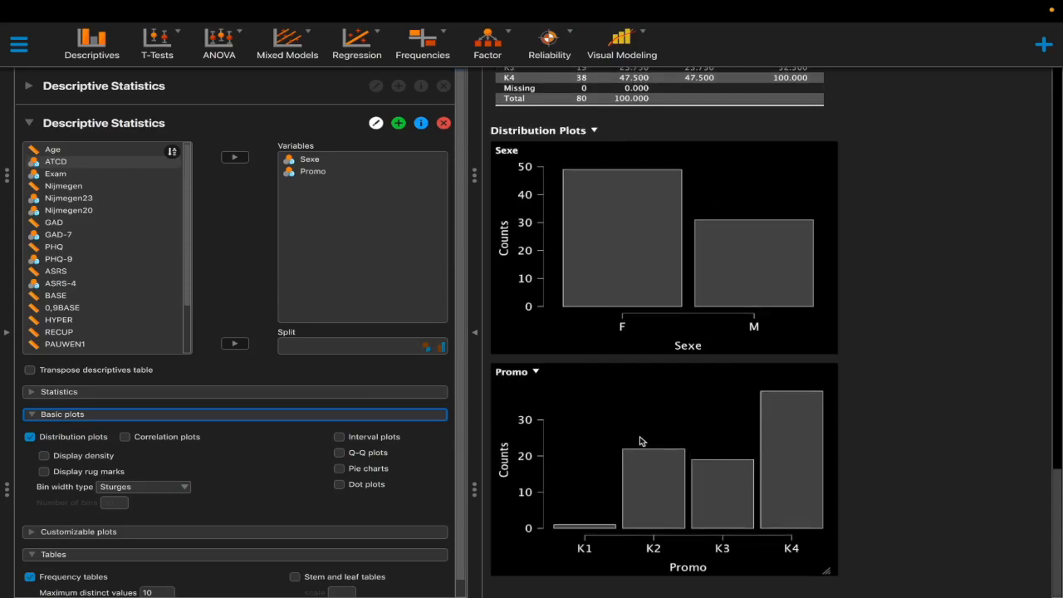
click(640, 441)
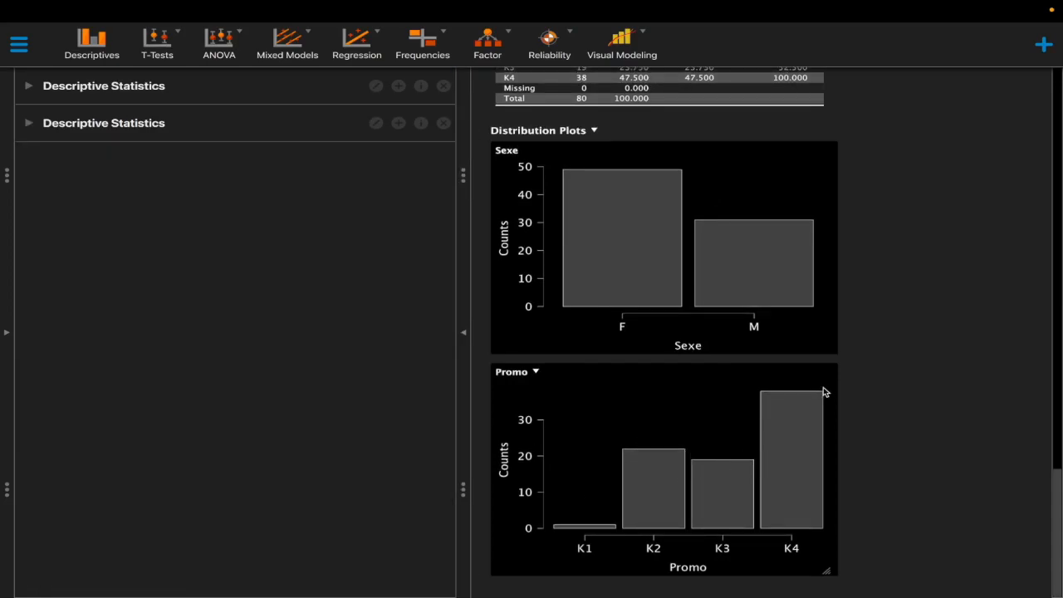
Look at the copy and note options for the Promo frequency table, leaving without choosing one
scroll(882, 379, up, 2)
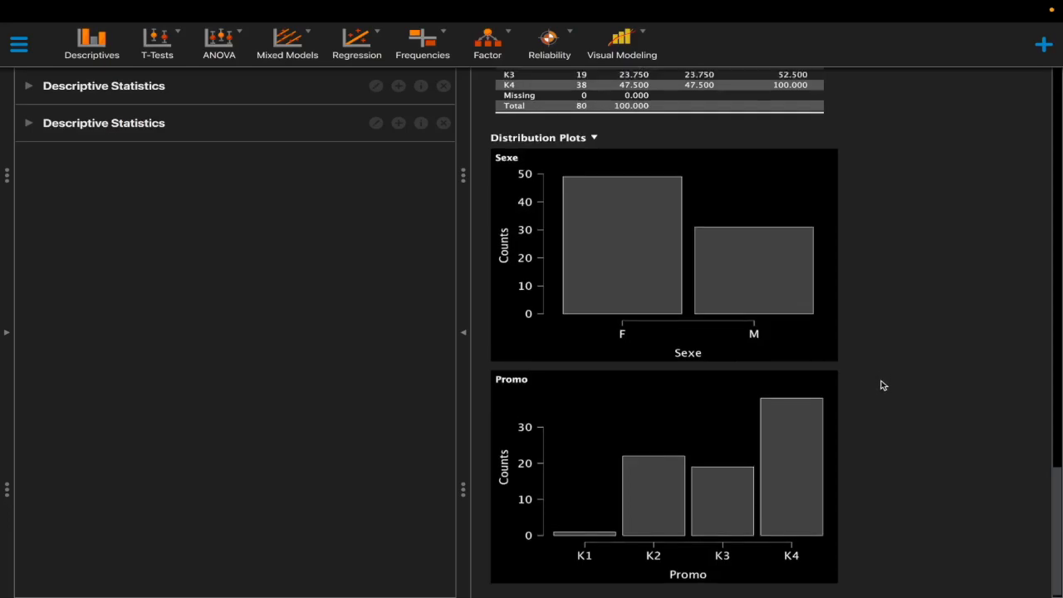
scroll(882, 385, up, 1)
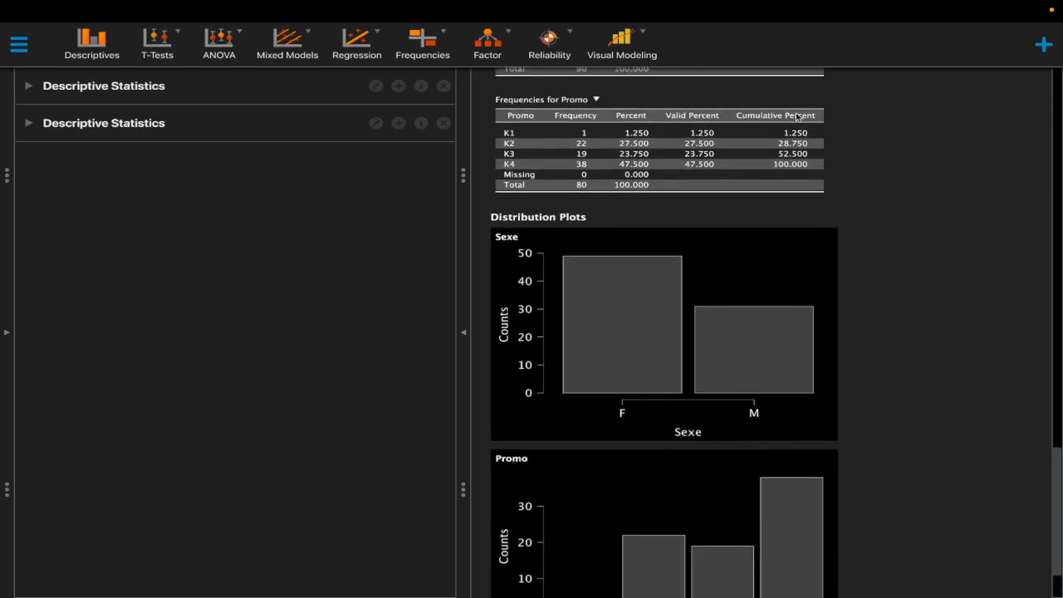
click(596, 101)
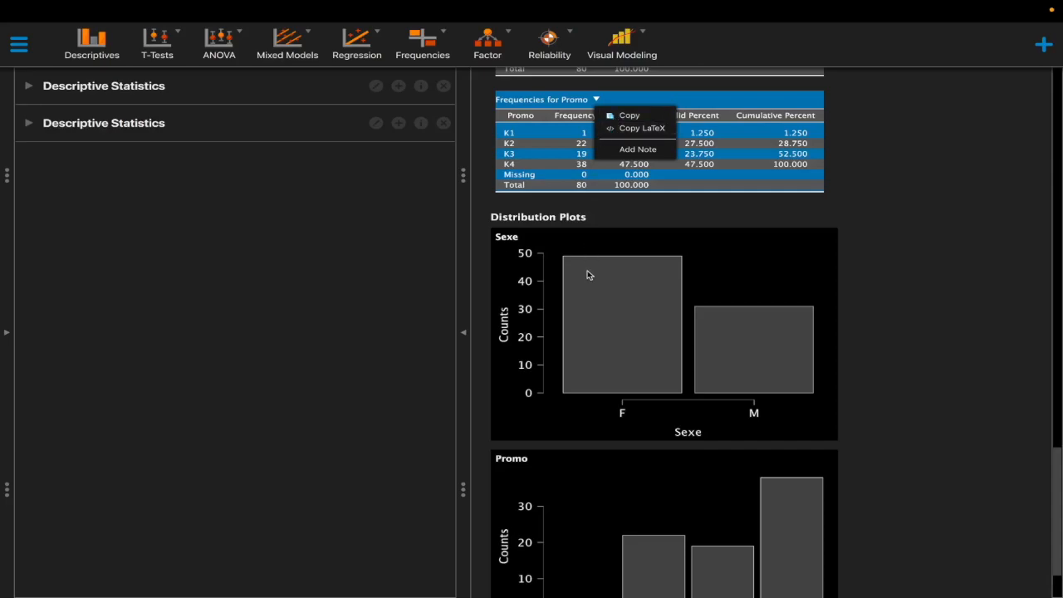
click(447, 234)
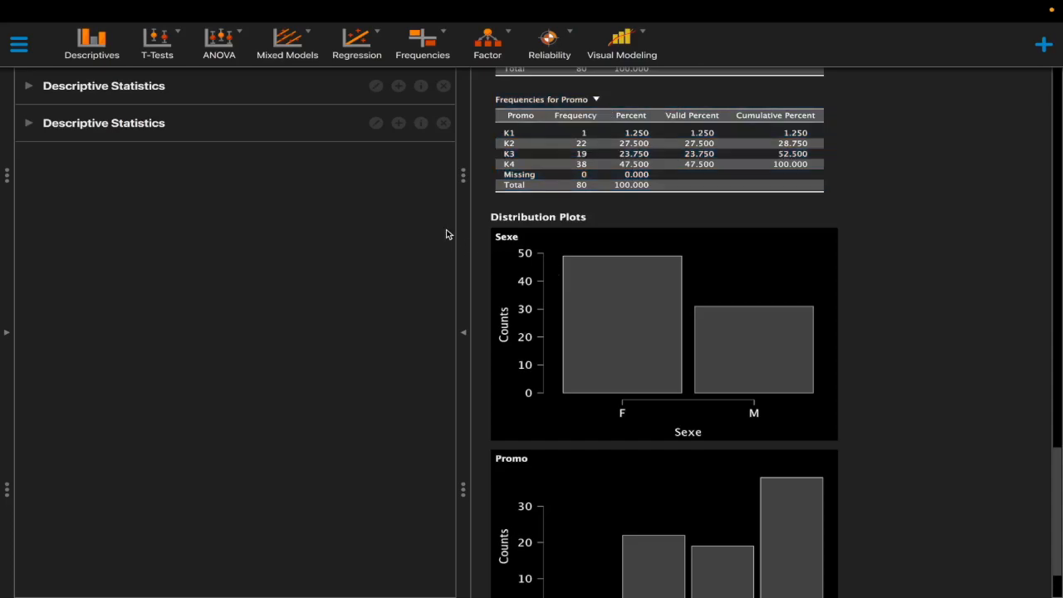
Look at the destinations offered for exporting the data and return to the results without exporting
click(19, 46)
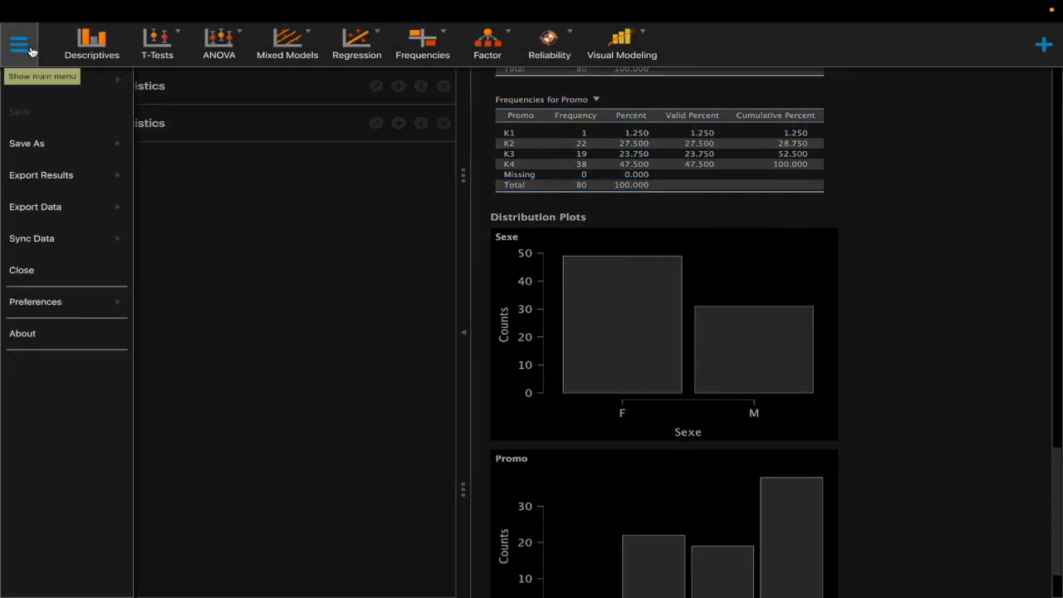
click(44, 219)
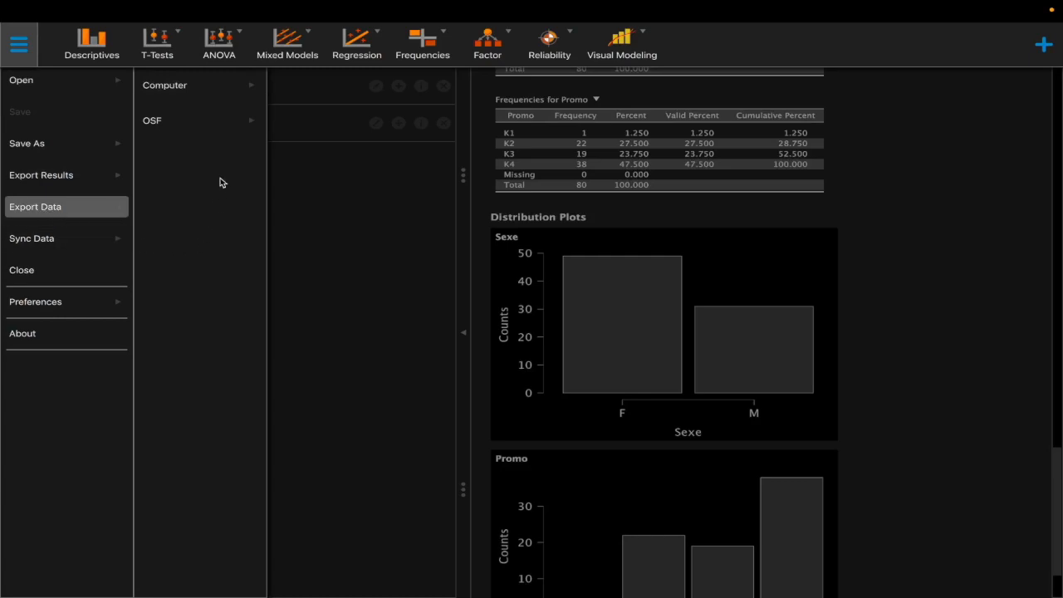
click(317, 363)
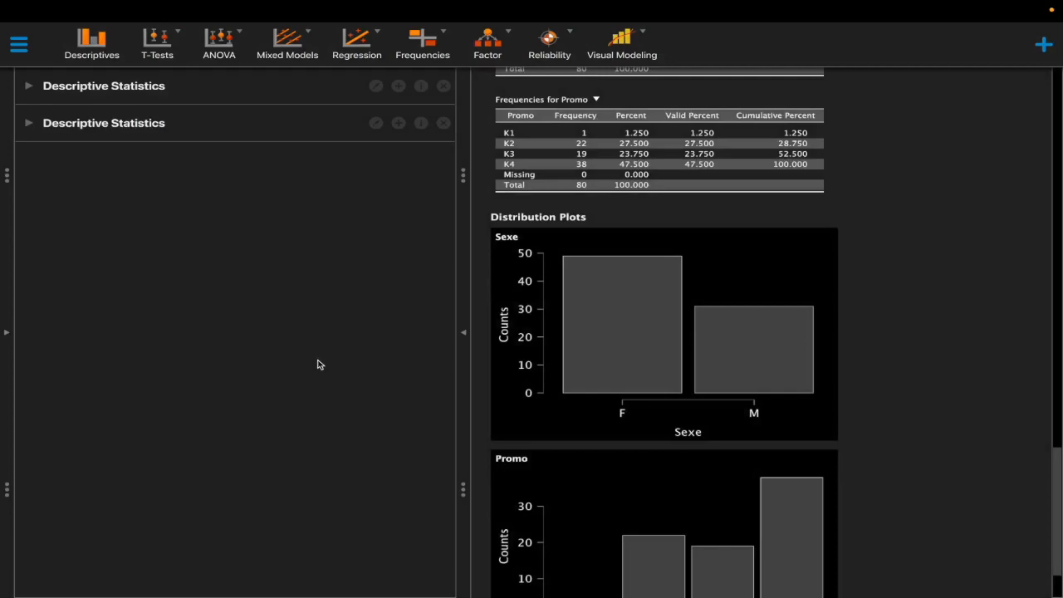